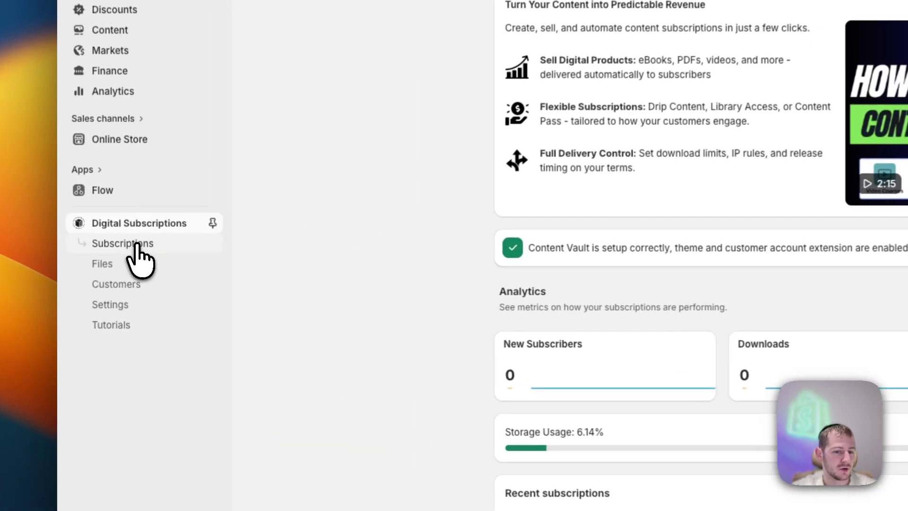
Start a new subscription of the Content Pass type and name it "Content Pass"
click(138, 289)
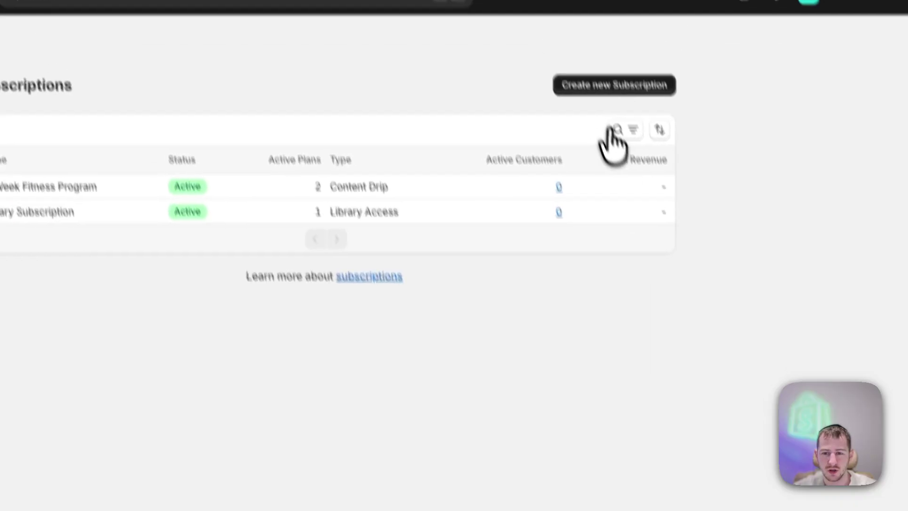
click(626, 143)
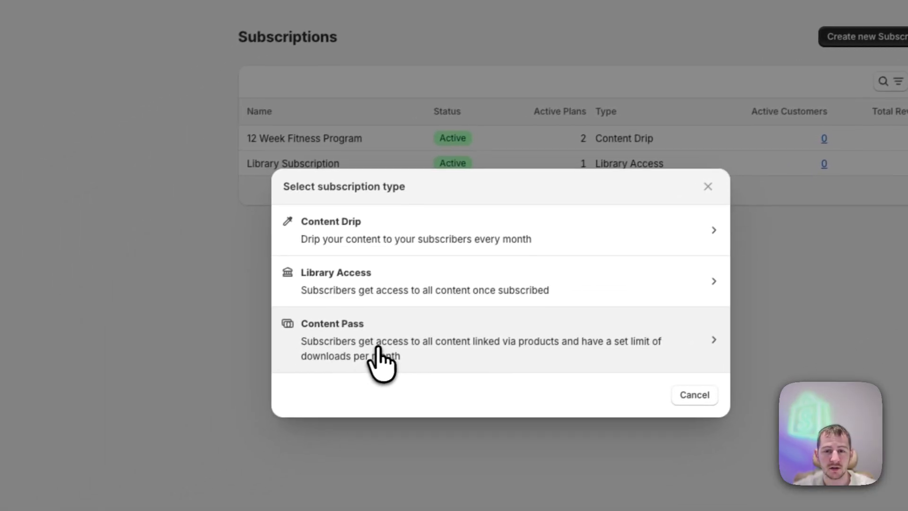
click(427, 355)
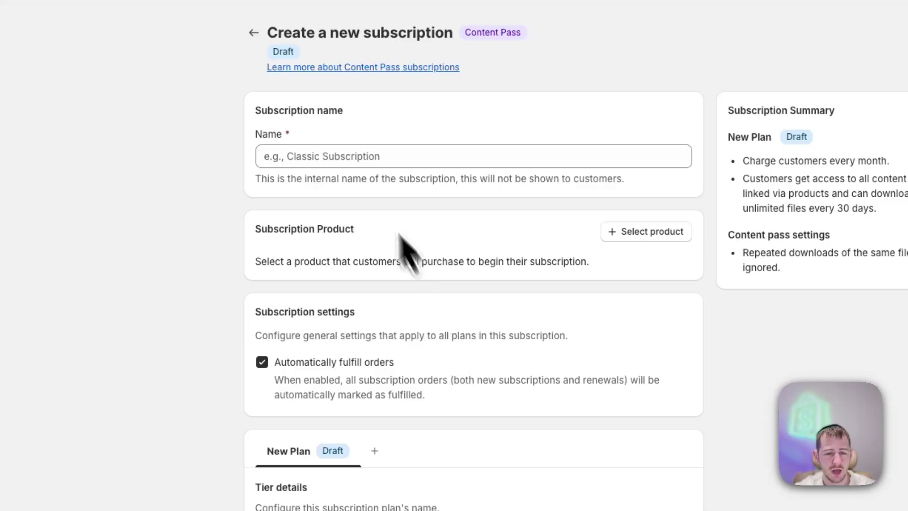
click(355, 158)
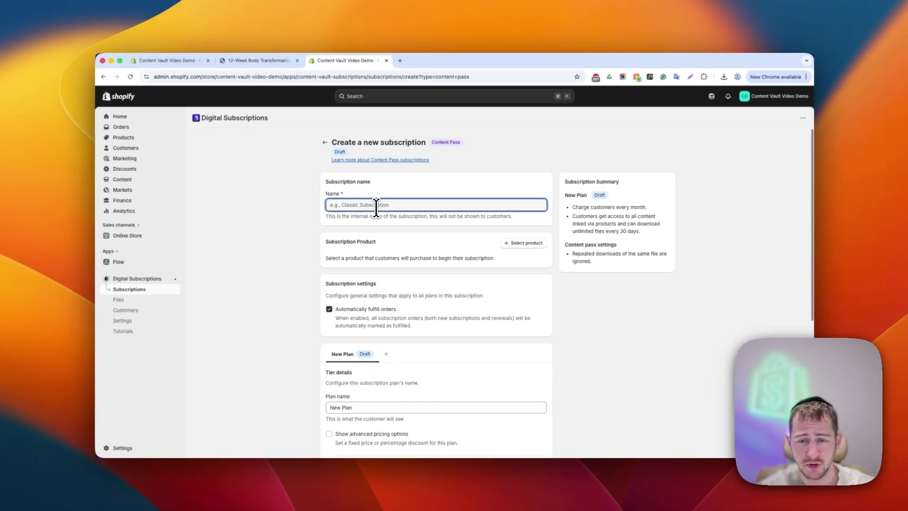
text(Content Pass)
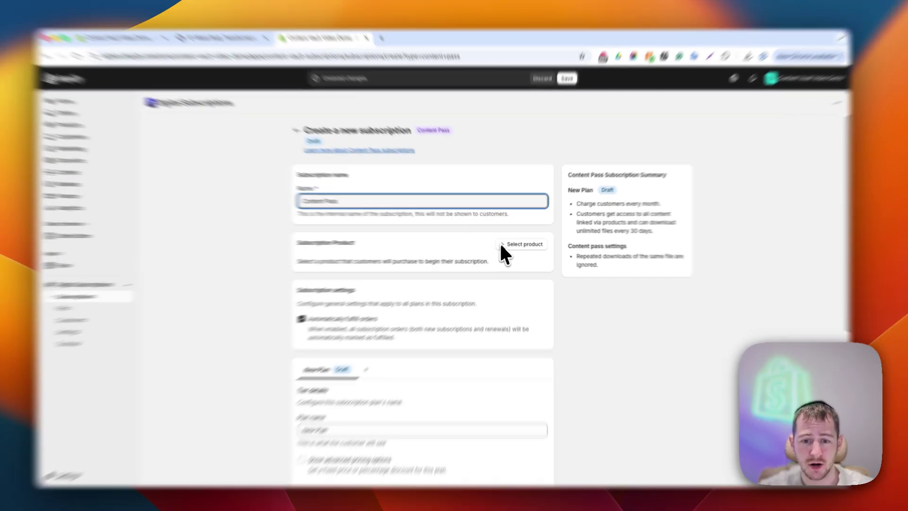
Add Premium Stock Photo Club as the subscription product
click(522, 243)
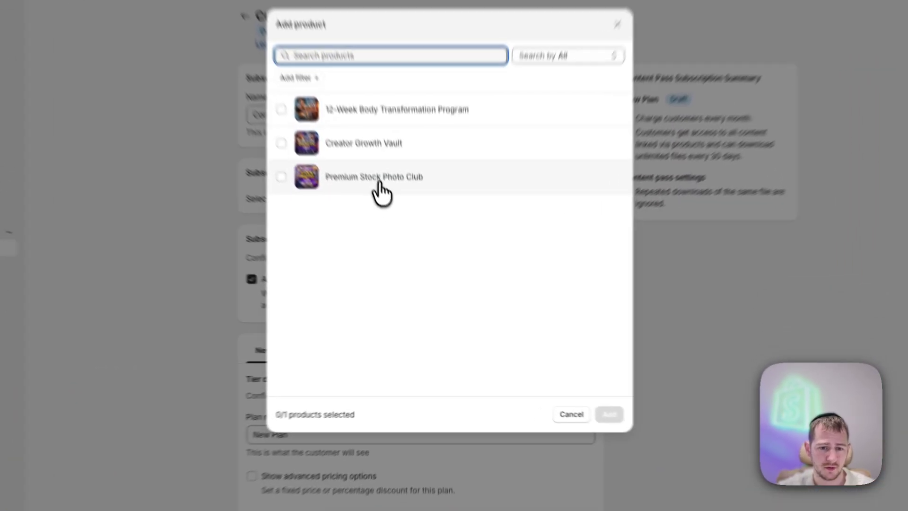
click(390, 246)
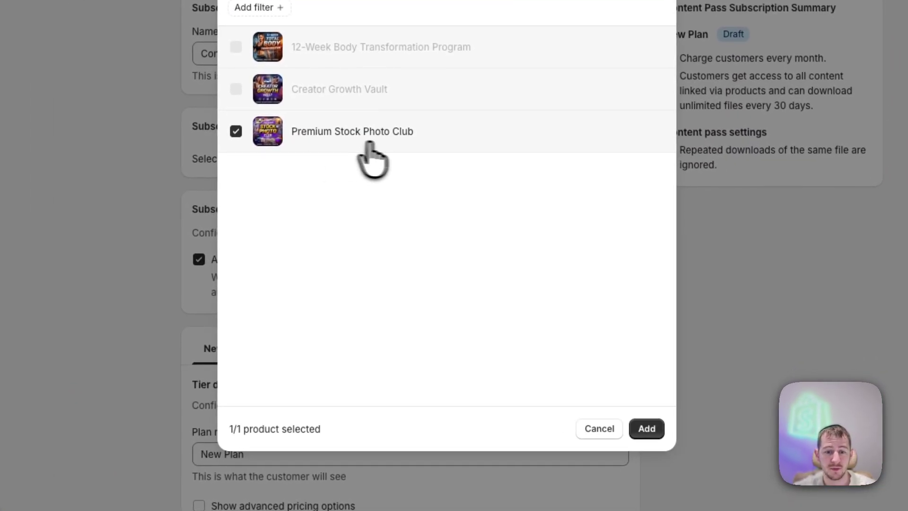
click(584, 388)
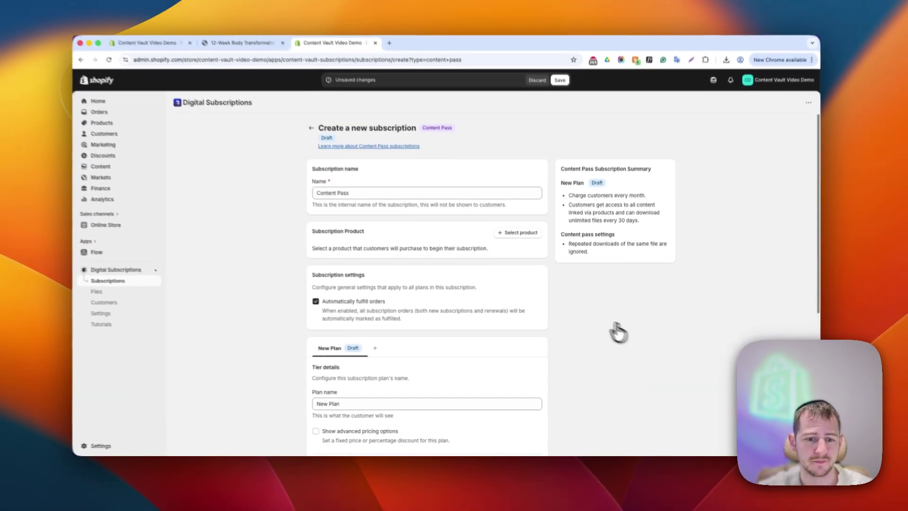
Examine the Monthly and Yearly purchase options on the 12-Week Body Transformation Program store page and return to the subscription form
scroll(589, 327, down, 5)
scroll(589, 328, down, 2)
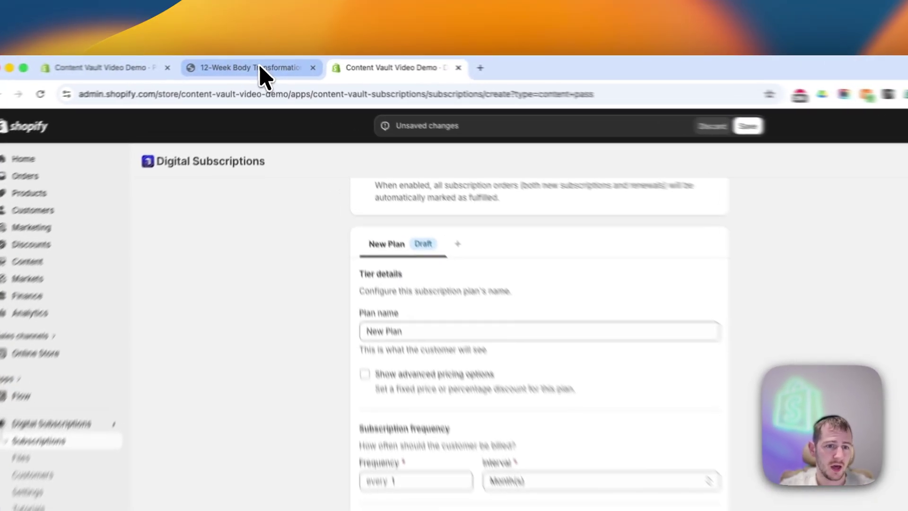
click(265, 63)
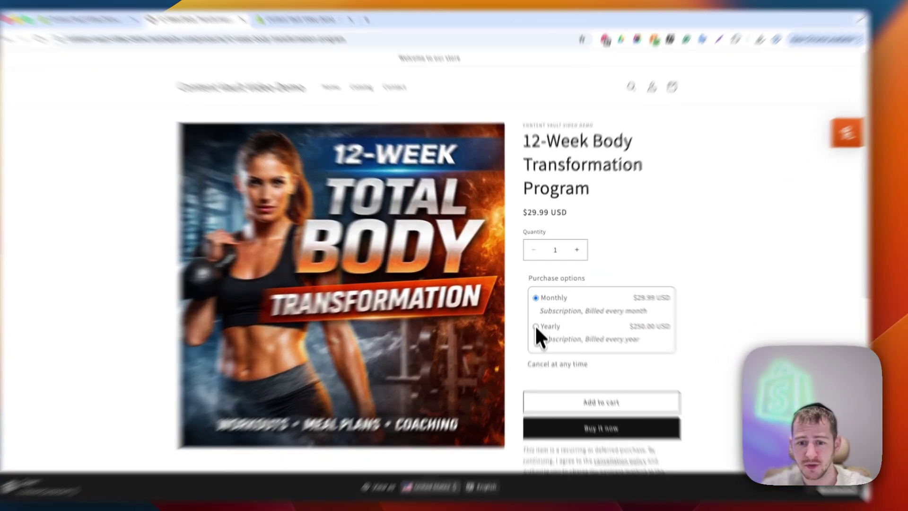
click(538, 313)
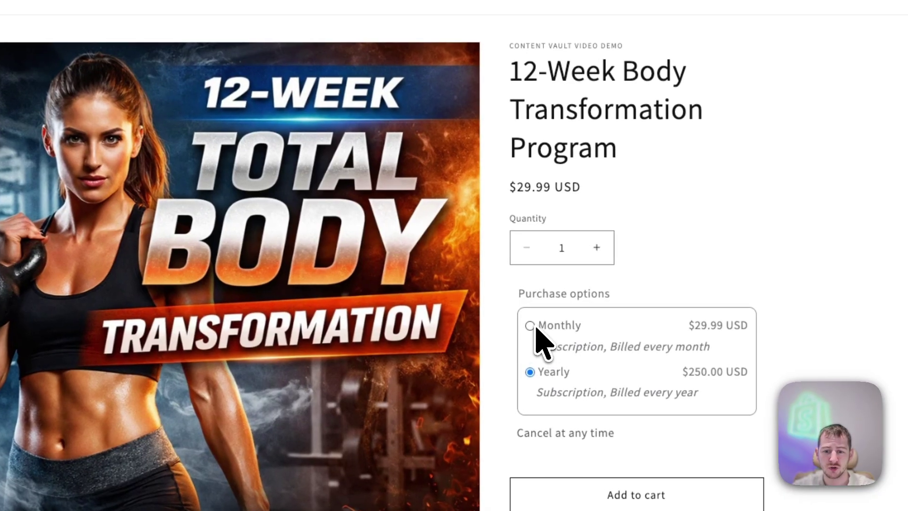
click(537, 290)
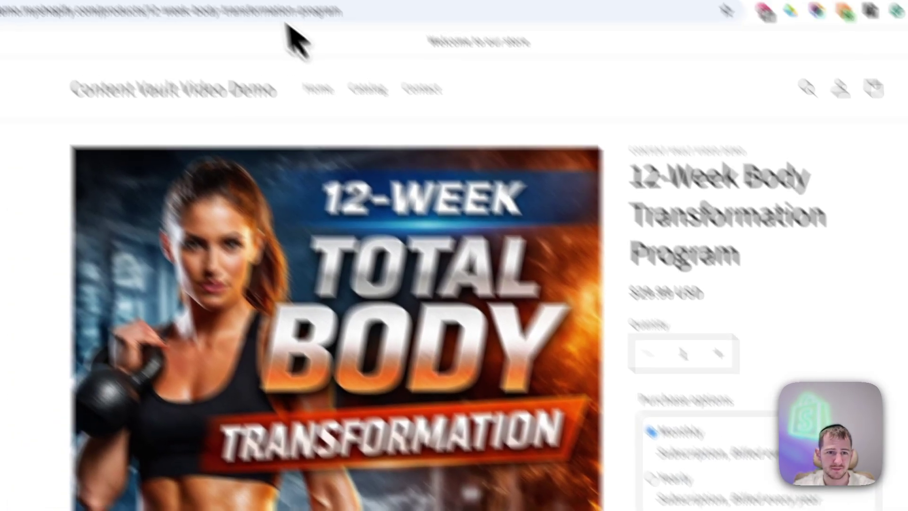
click(345, 62)
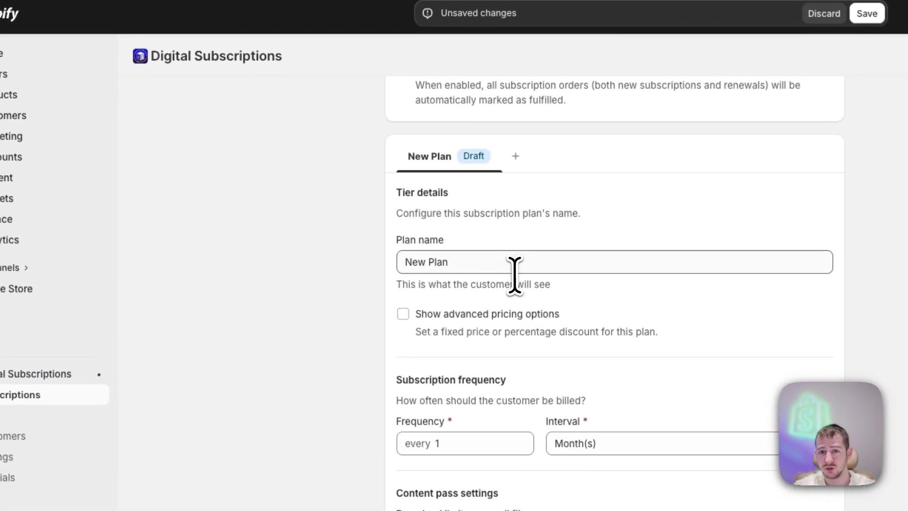
Rename the new plan to "Monthly Subscription"
triple_click(515, 265)
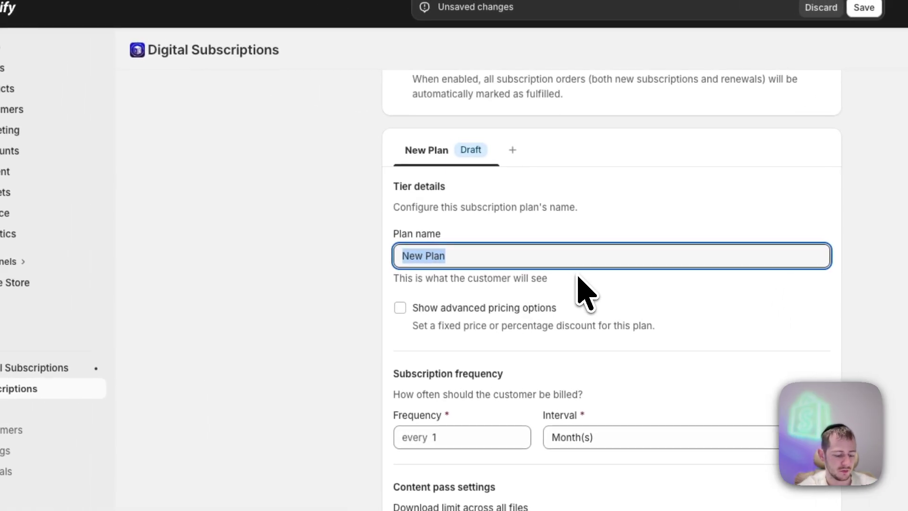
text(Monthly Subs)
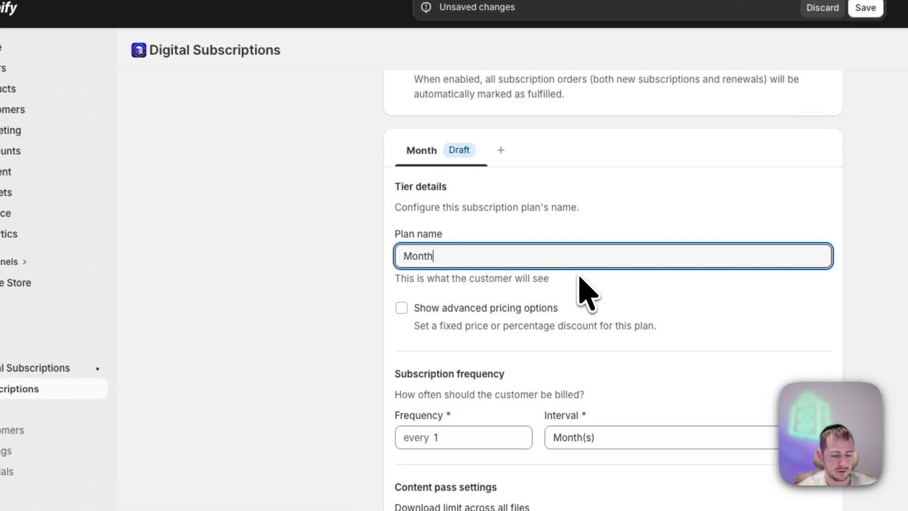
text(cription)
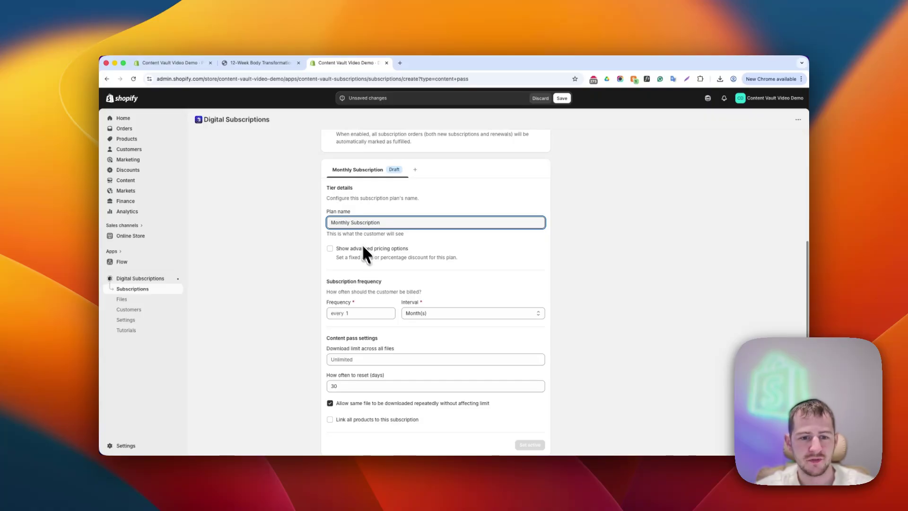
Try the plan's advanced pricing with a fixed price and a percentage discount, and turn advanced pricing off again
click(362, 254)
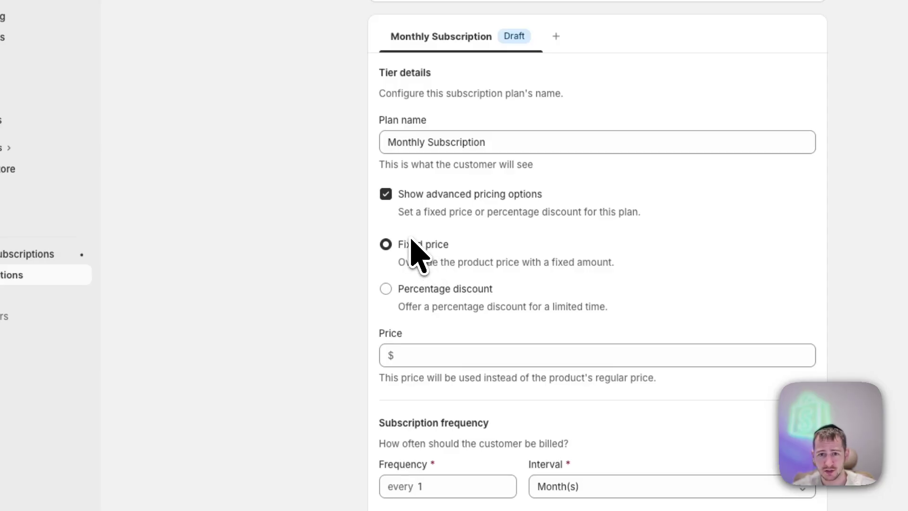
click(422, 355)
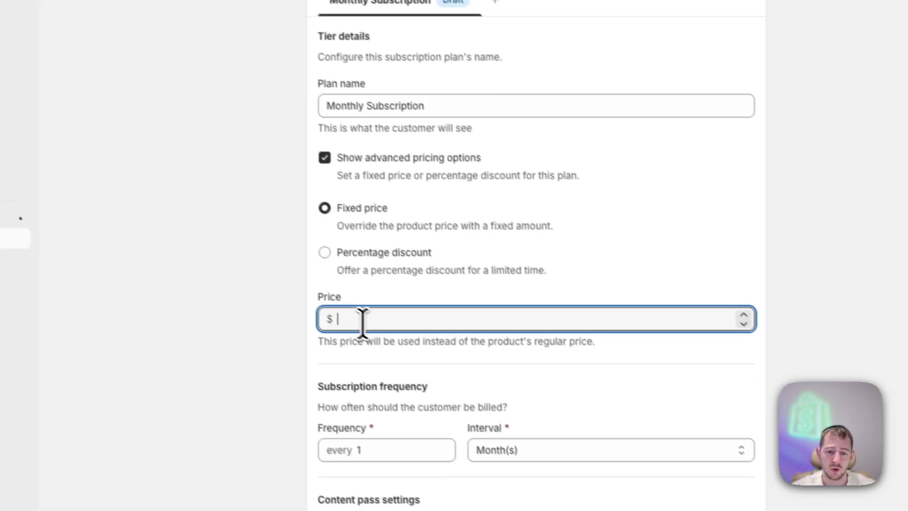
text(3)
key(BackSpace)
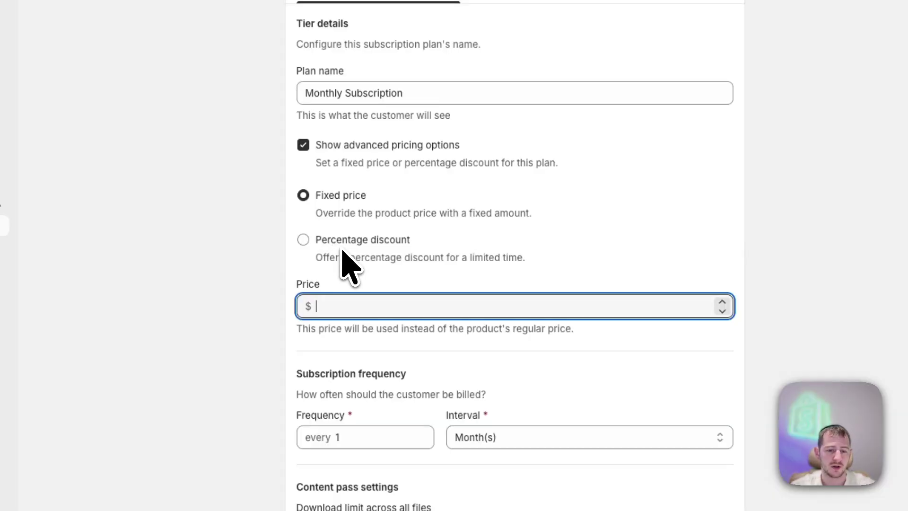
click(342, 250)
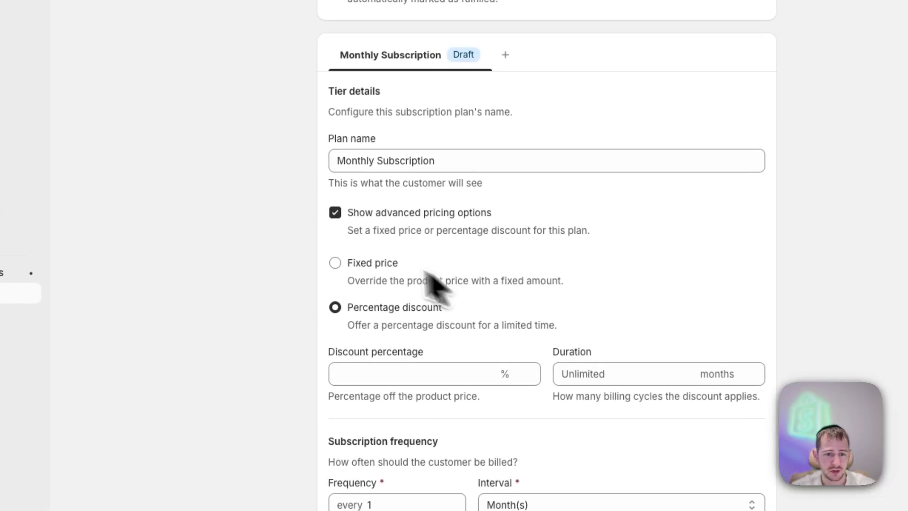
click(337, 215)
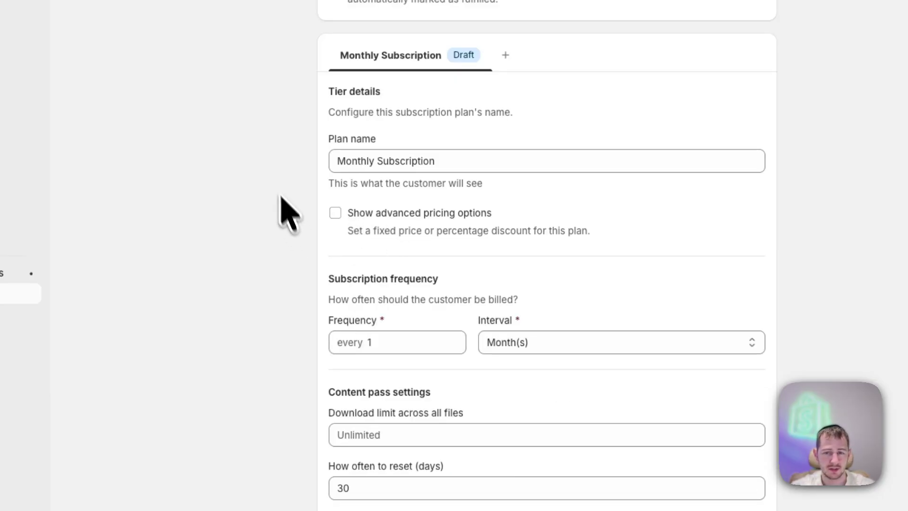
Try the Year(s) and Week(s) billing intervals for the plan and return the interval to Month(s)
scroll(336, 244, down, 2)
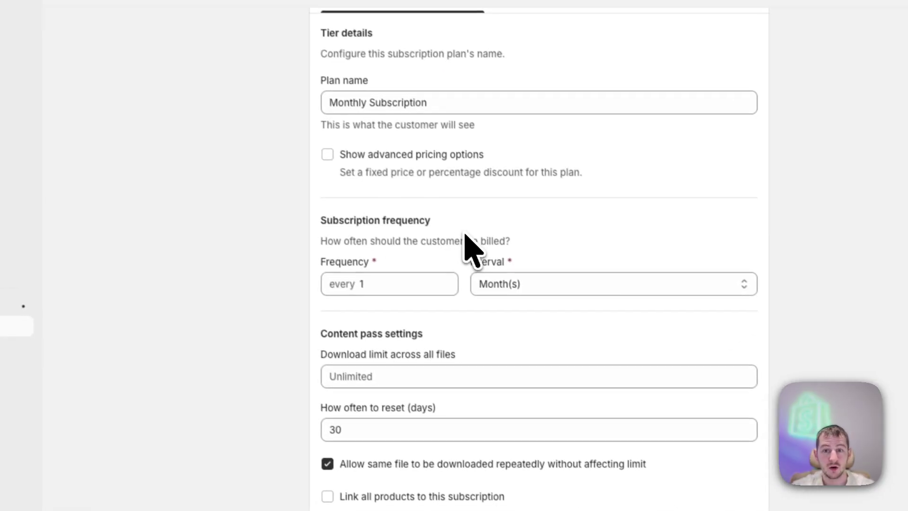
click(384, 274)
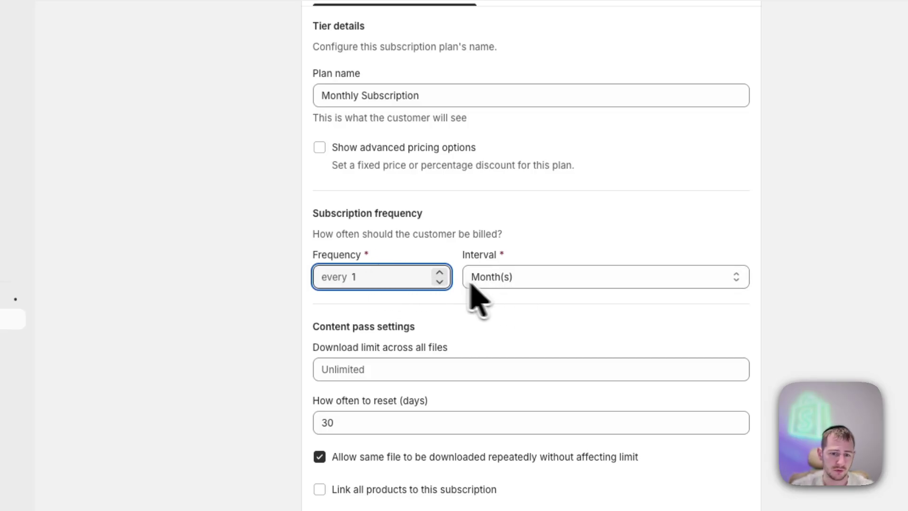
click(534, 277)
click(485, 241)
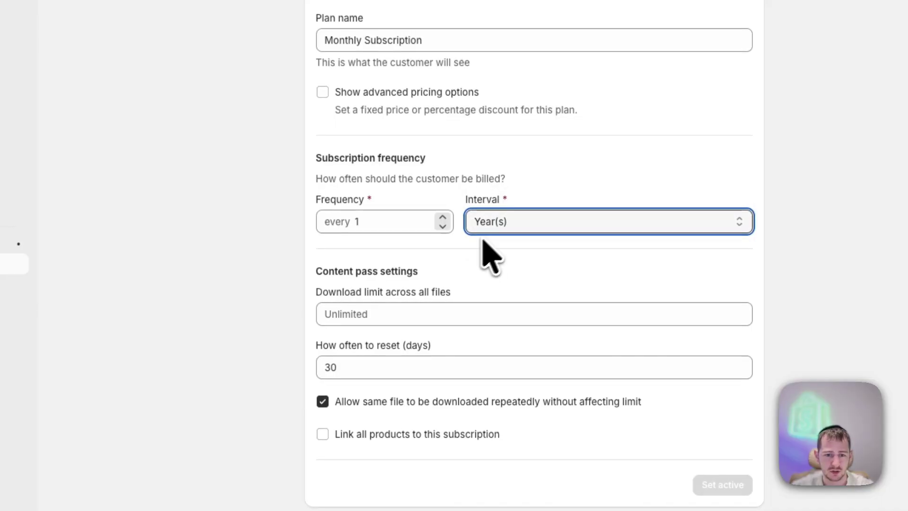
click(502, 228)
click(527, 182)
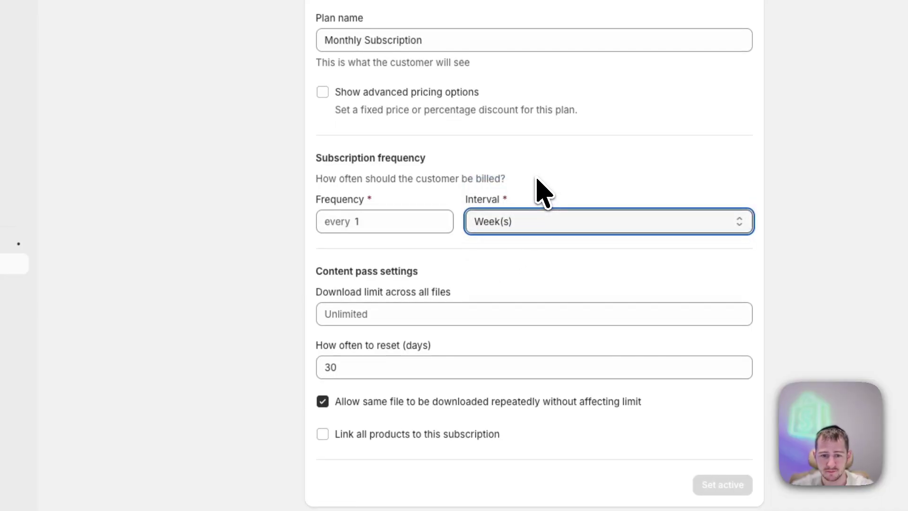
key(shift+Tab)
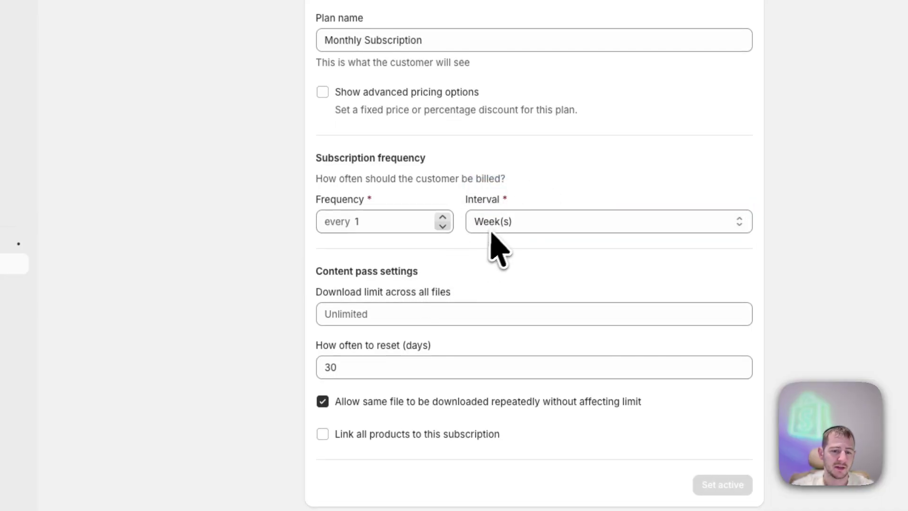
click(492, 231)
click(494, 237)
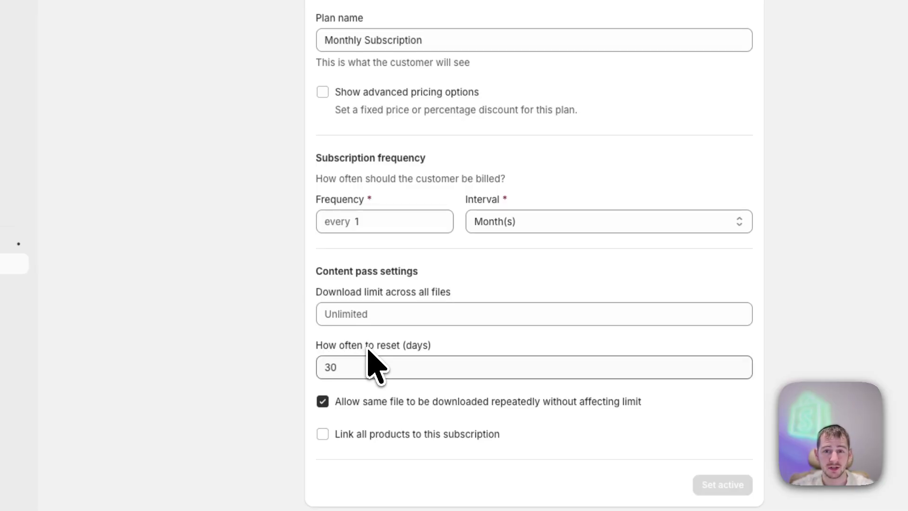
Set the content pass download limit across all files to 10, with a reset every 30 days
click(341, 314)
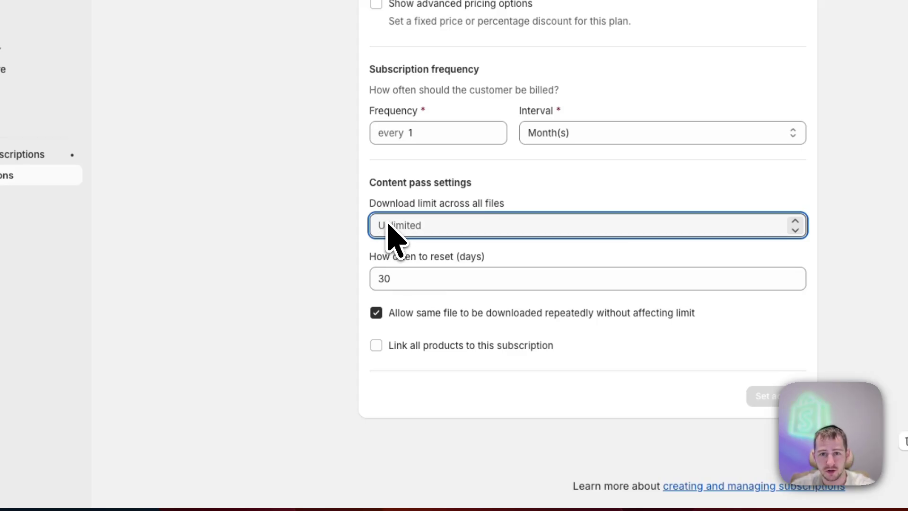
text(10)
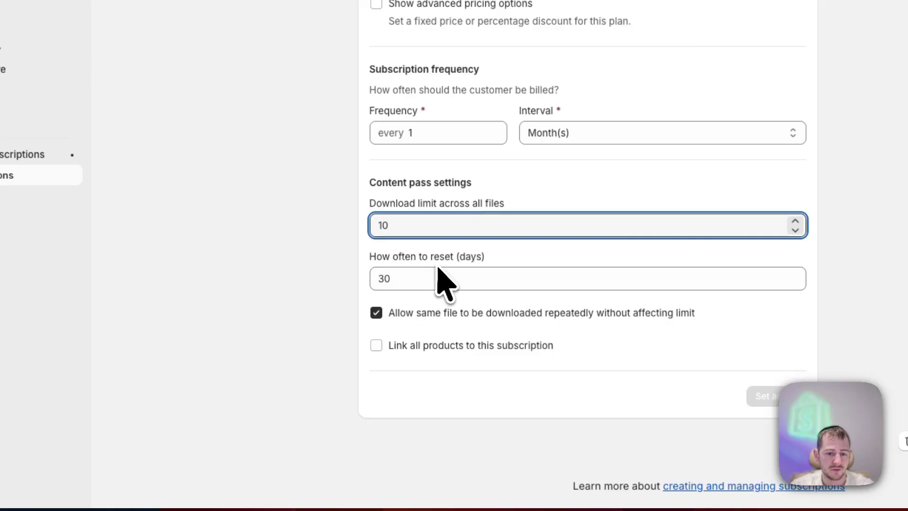
key(Tab)
click(315, 331)
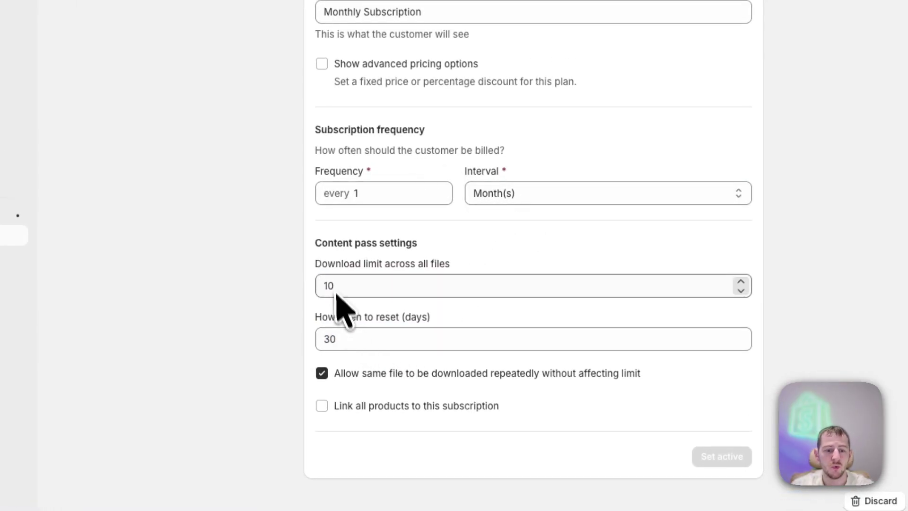
click(339, 337)
key(BackSpace)
key(BackSpace)
text(30)
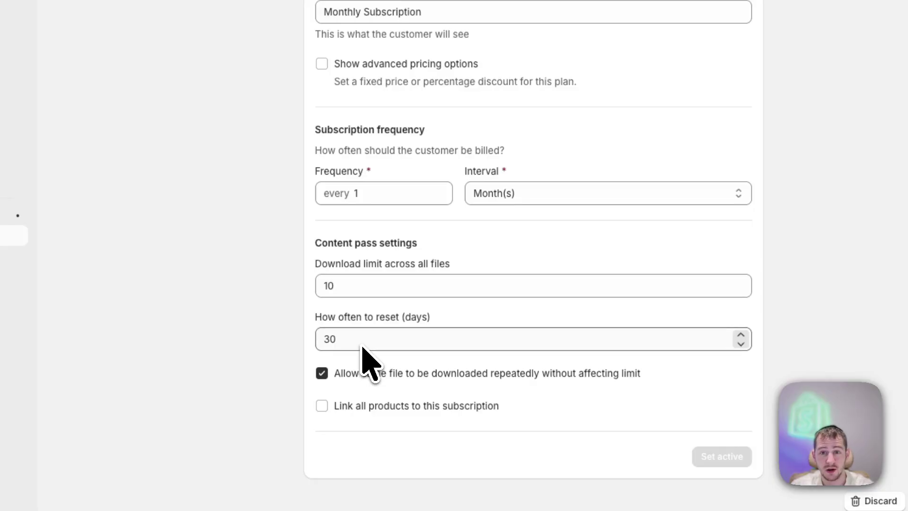
click(348, 331)
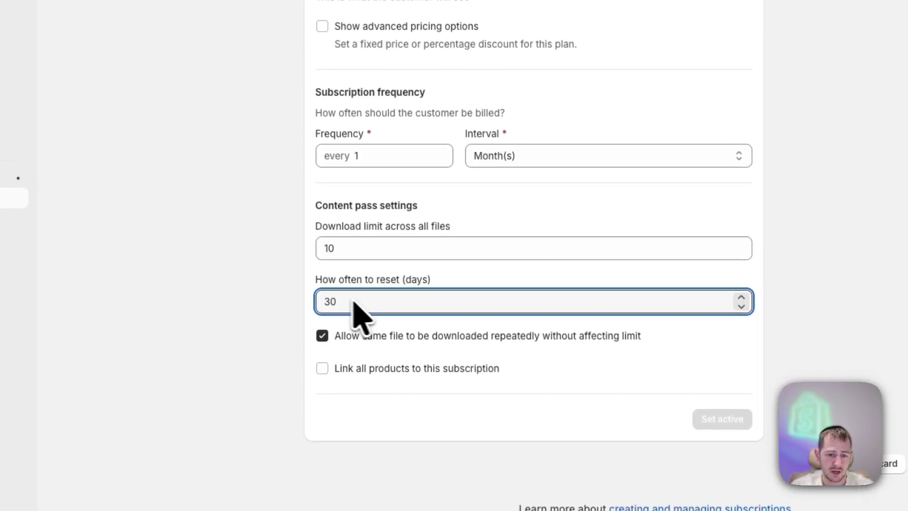
click(287, 342)
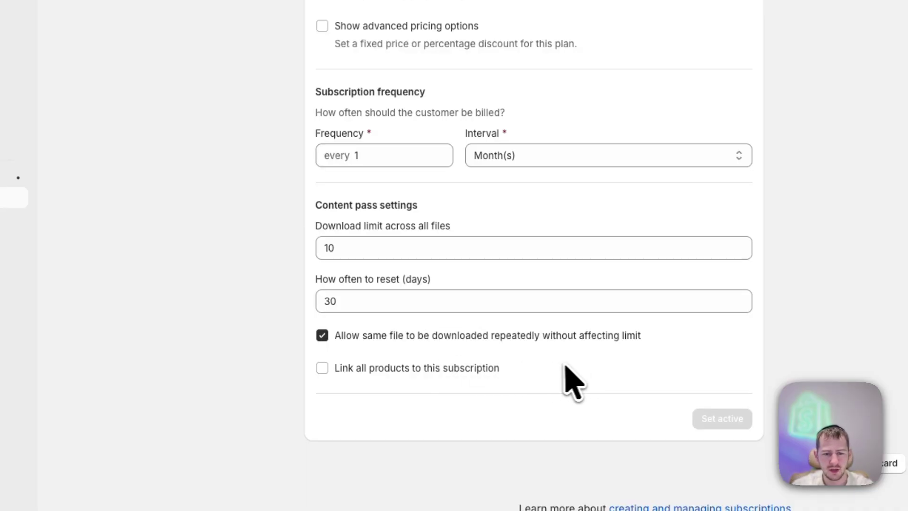
scroll(482, 256, up, 4)
scroll(487, 203, up, 1)
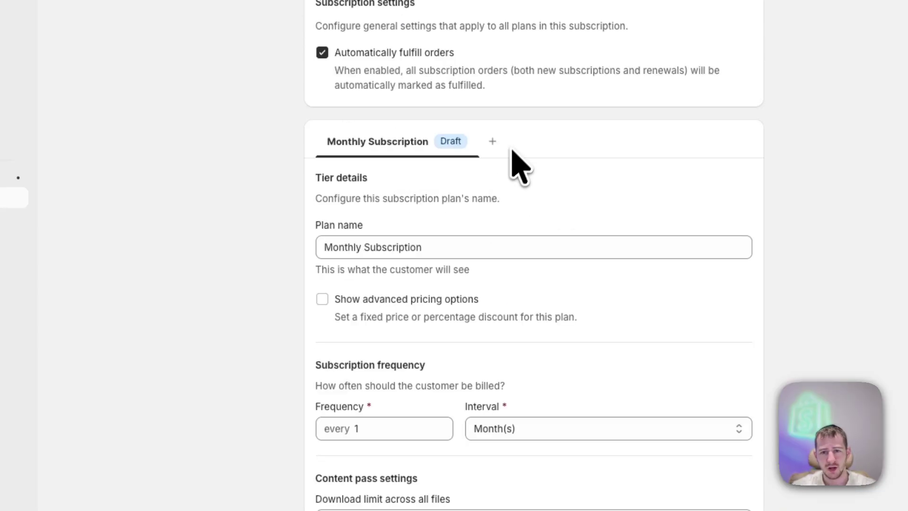
scroll(515, 142, down, 2)
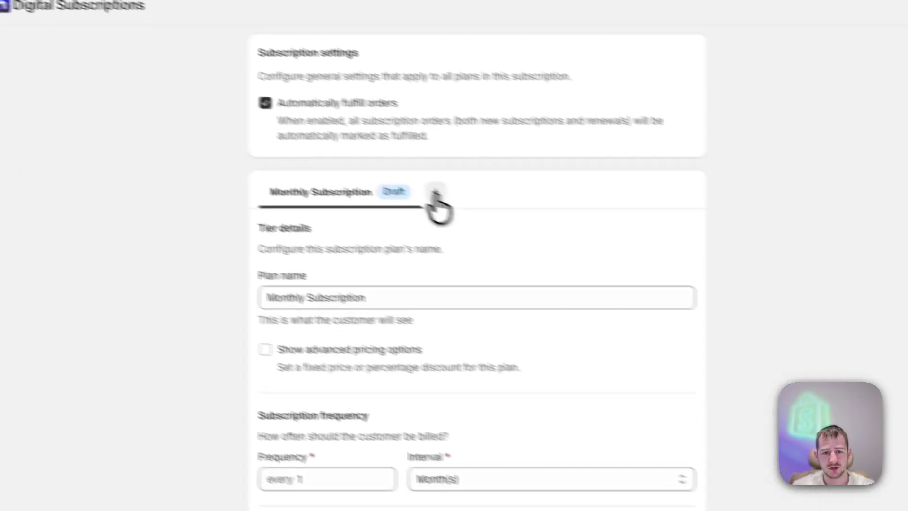
Try adding a second subscription tier named "Yearly" with its billing interval set to Year(s)
click(539, 166)
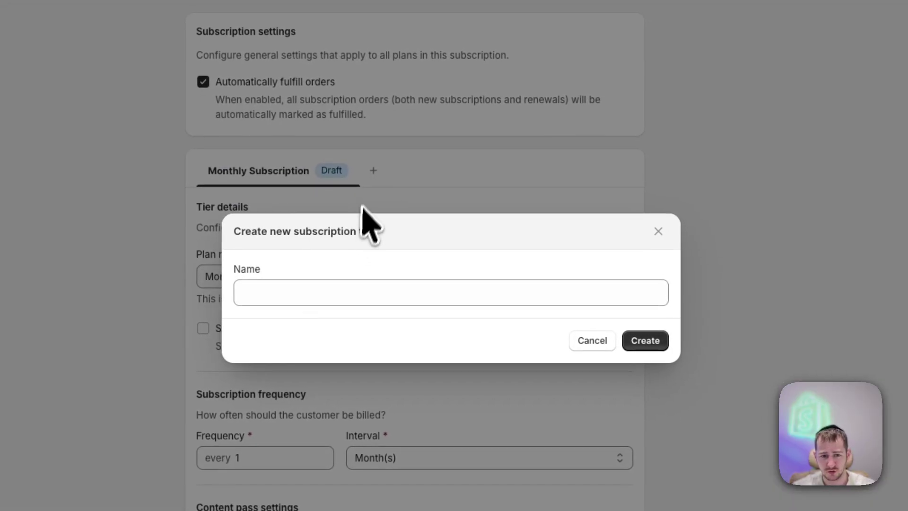
click(287, 291)
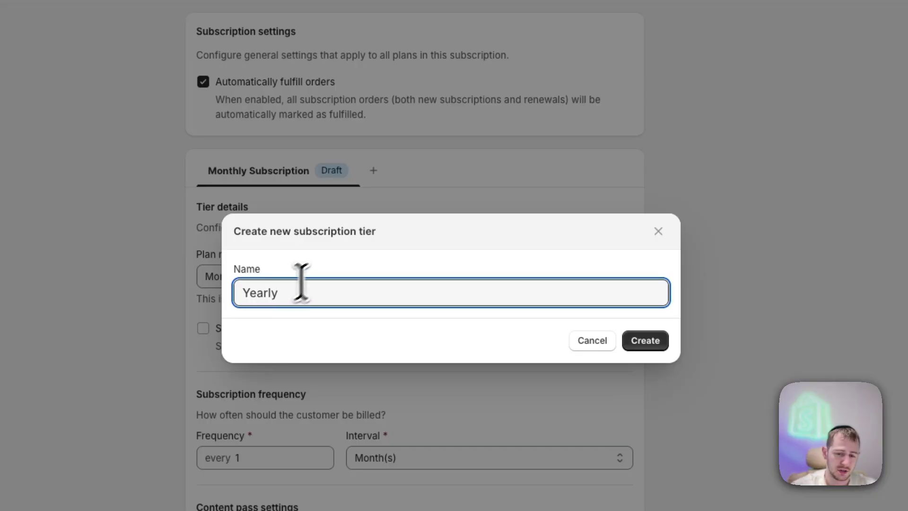
click(653, 343)
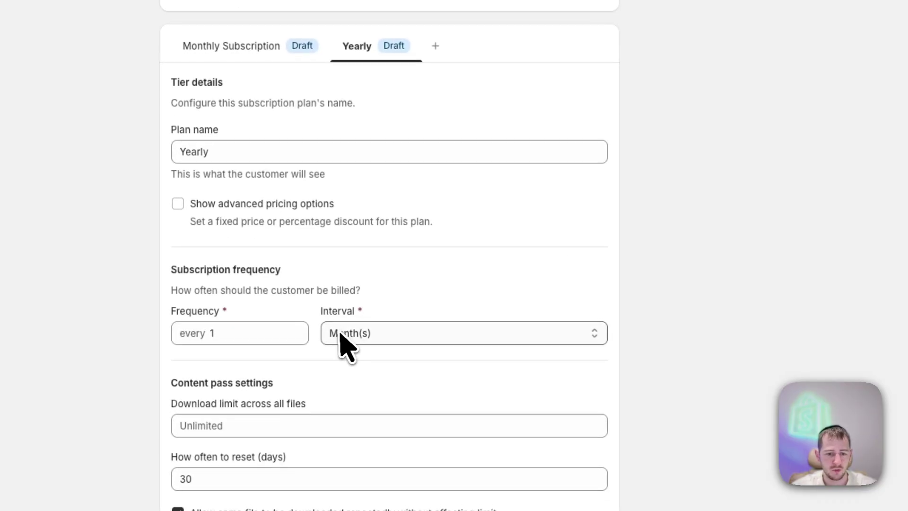
click(344, 337)
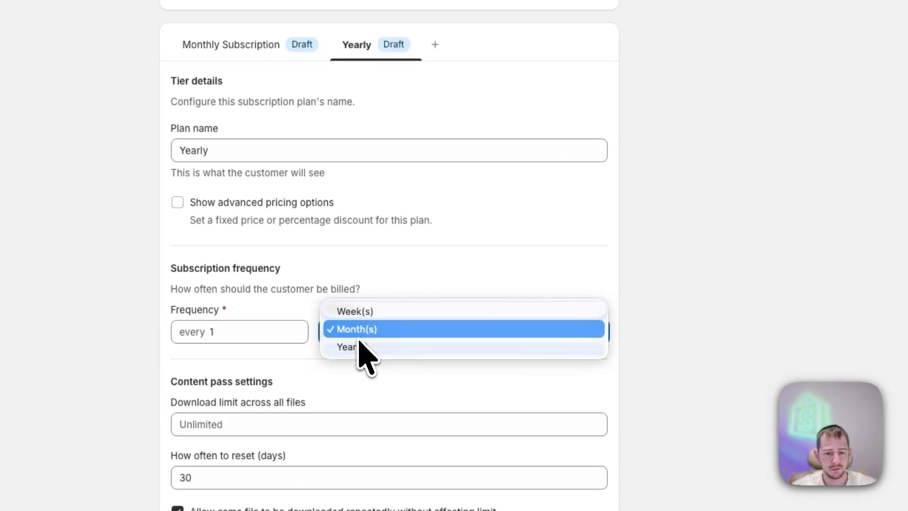
click(358, 347)
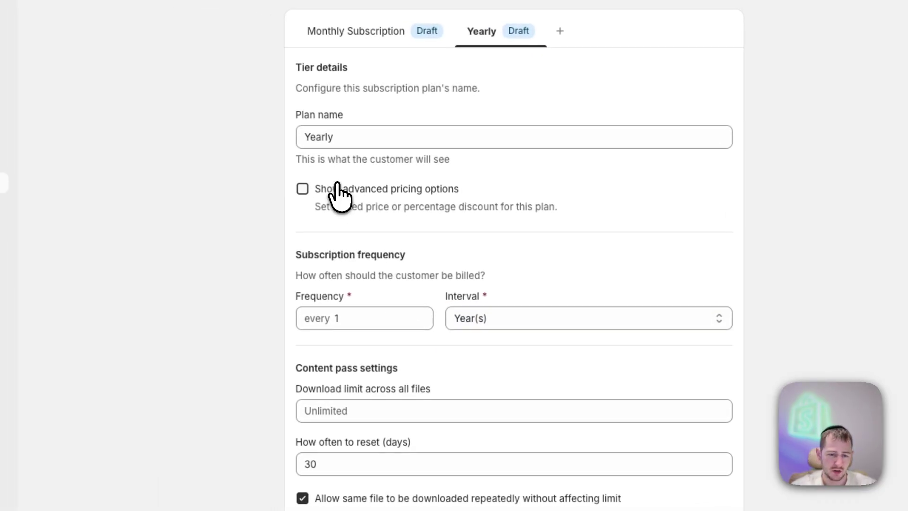
Turn on advanced pricing for the Yearly plan and try a fixed price of $199
click(325, 190)
click(353, 247)
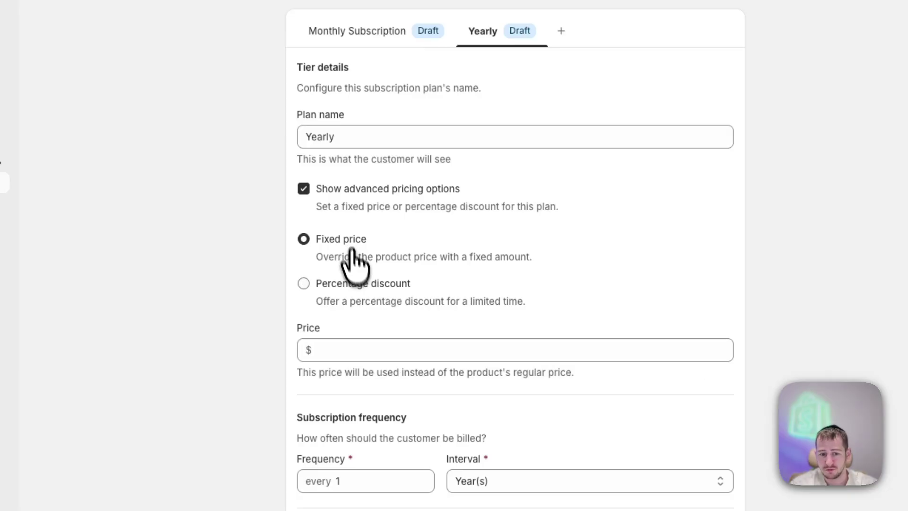
click(379, 349)
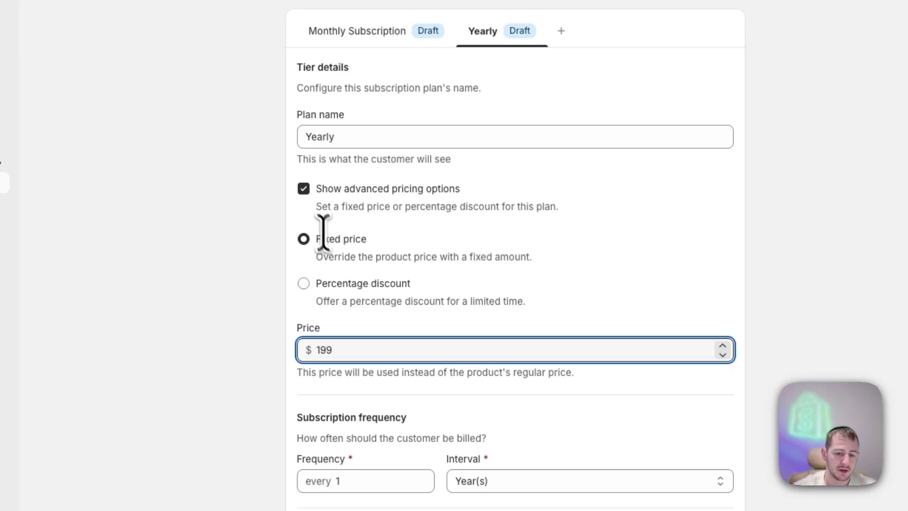
scroll(314, 225, down, 6)
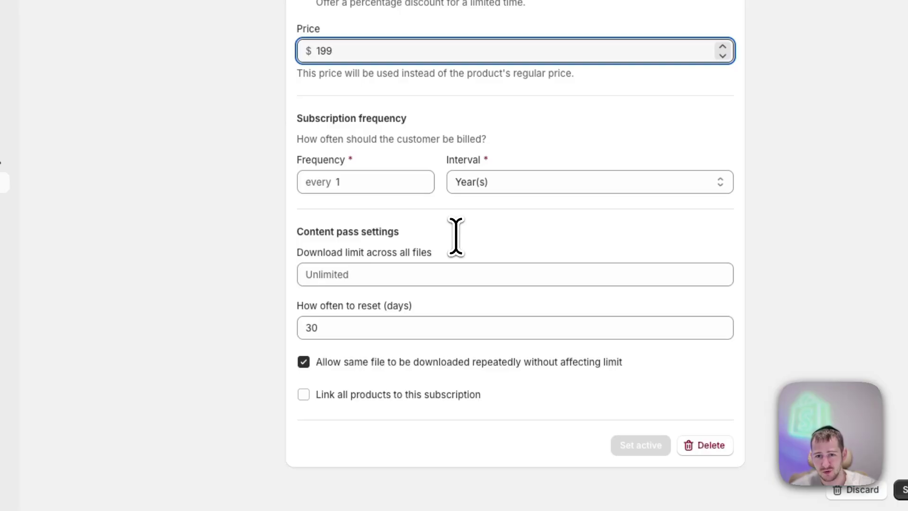
scroll(440, 222, up, 12)
scroll(428, 208, down, 12)
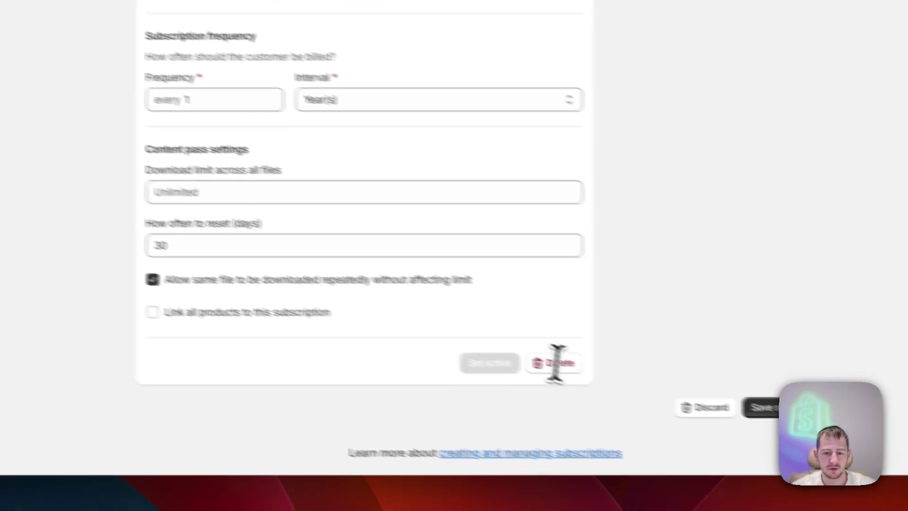
Delete the Yearly plan and turn off advanced pricing options for the Monthly Subscription plan
click(705, 464)
scroll(378, 222, up, 10)
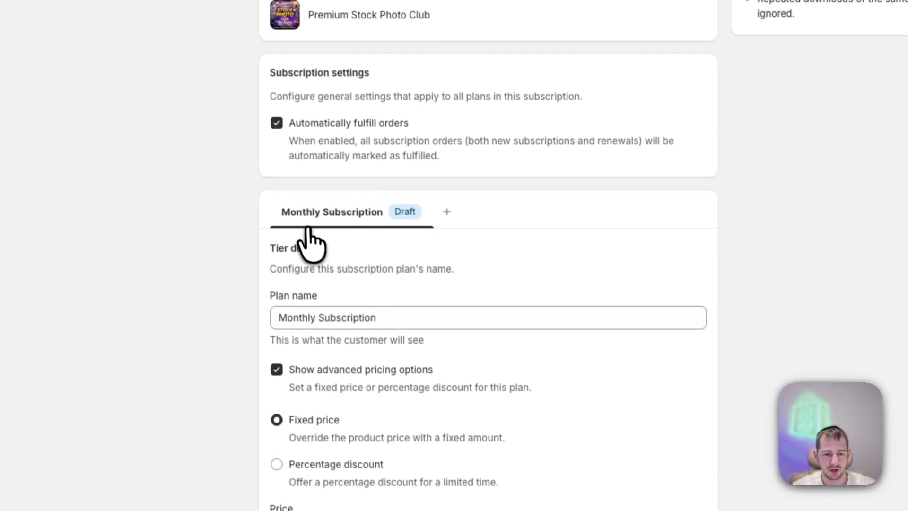
click(309, 370)
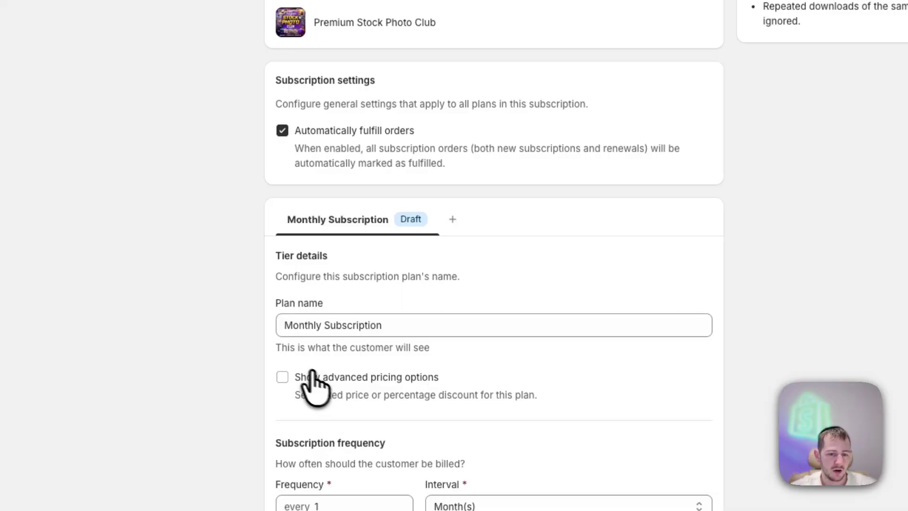
Save the new Content Pass subscription
scroll(283, 369, down, 3)
scroll(369, 298, up, 8)
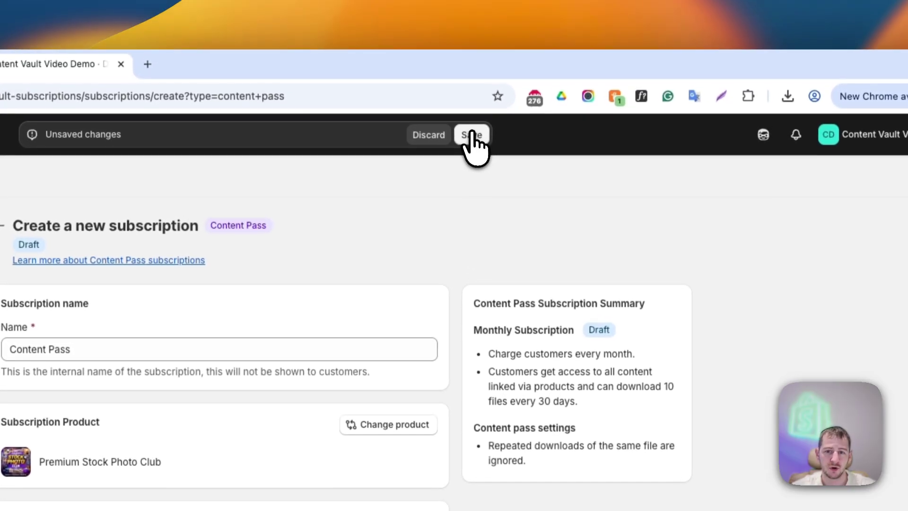
click(486, 61)
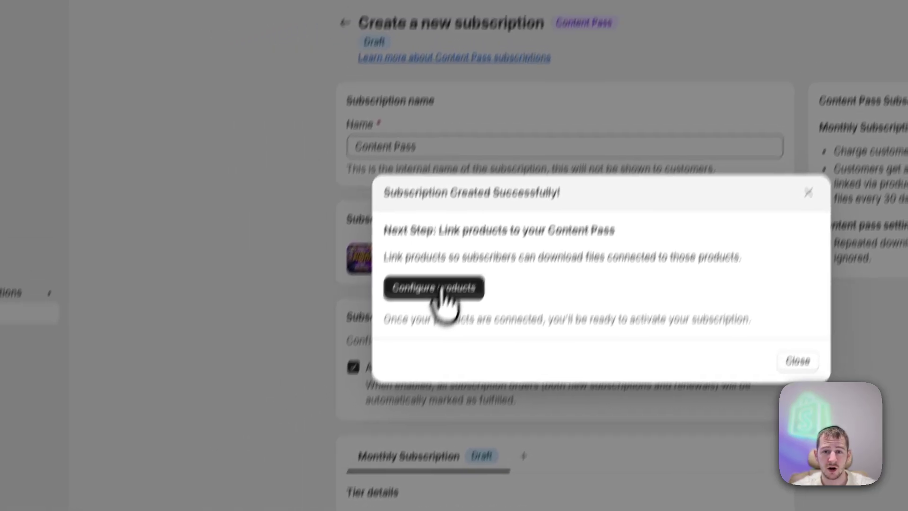
Configure the content pass products by linking Content Pass Stock Photo Demo 1 and Content Pass Stock Photo Demo 2 to the monthly plan
click(365, 282)
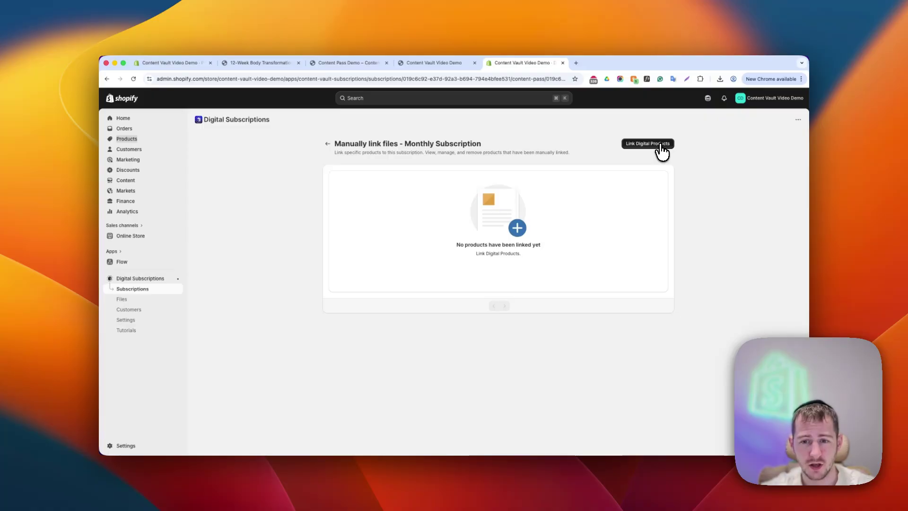
click(642, 151)
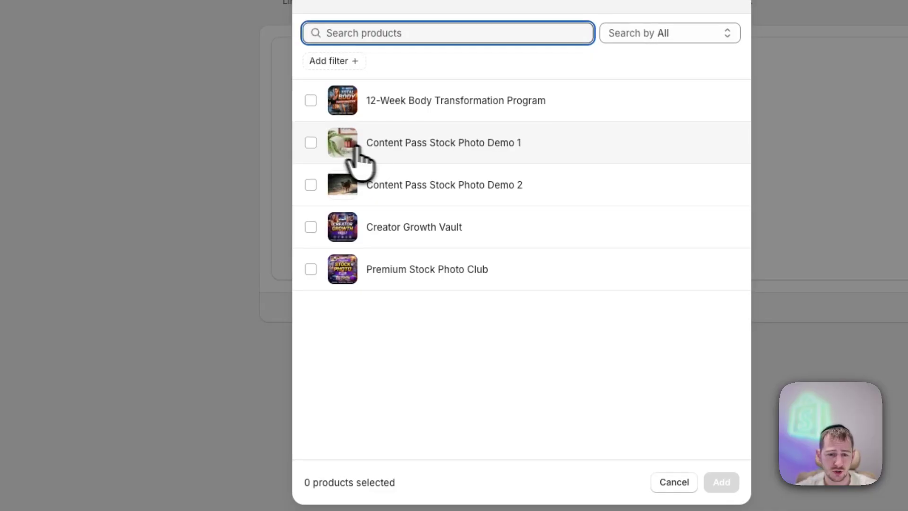
click(333, 145)
click(333, 186)
click(721, 482)
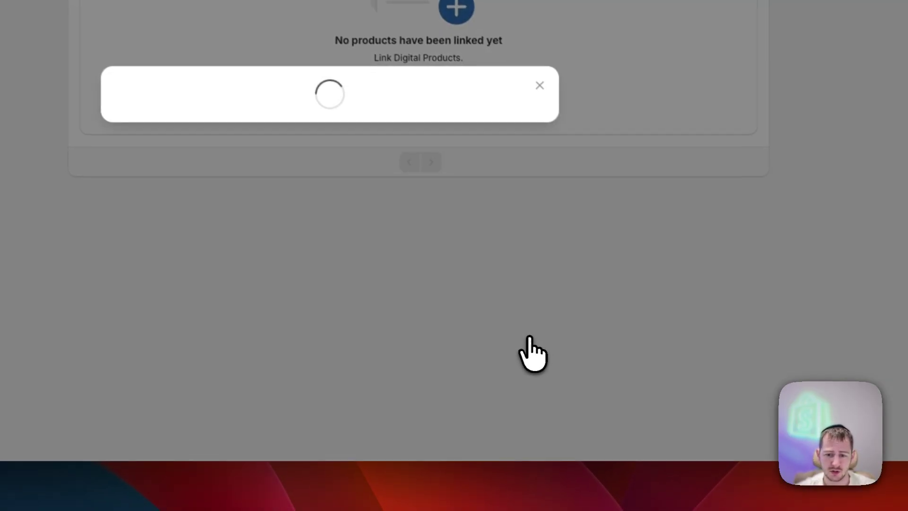
View the Content Pass Demo collection in the storefront and return to the linked products list
click(433, 63)
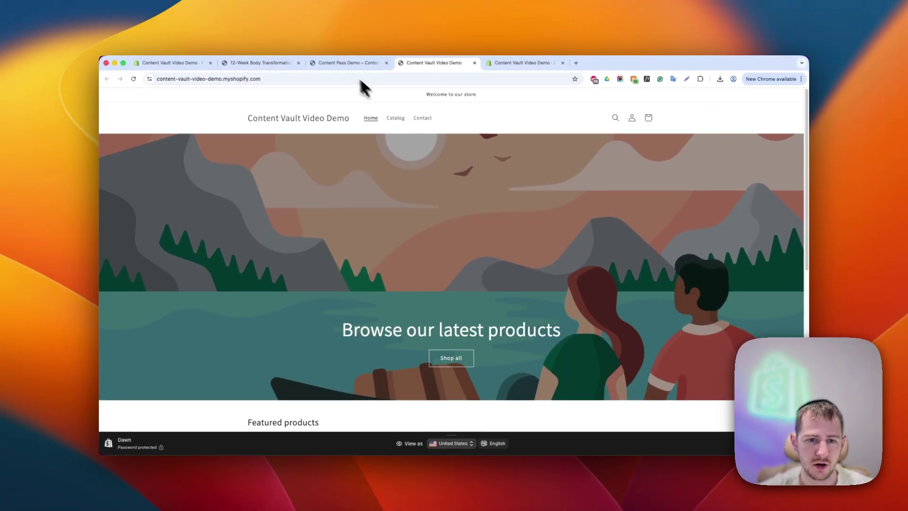
click(340, 64)
drag(339, 63, 447, 64)
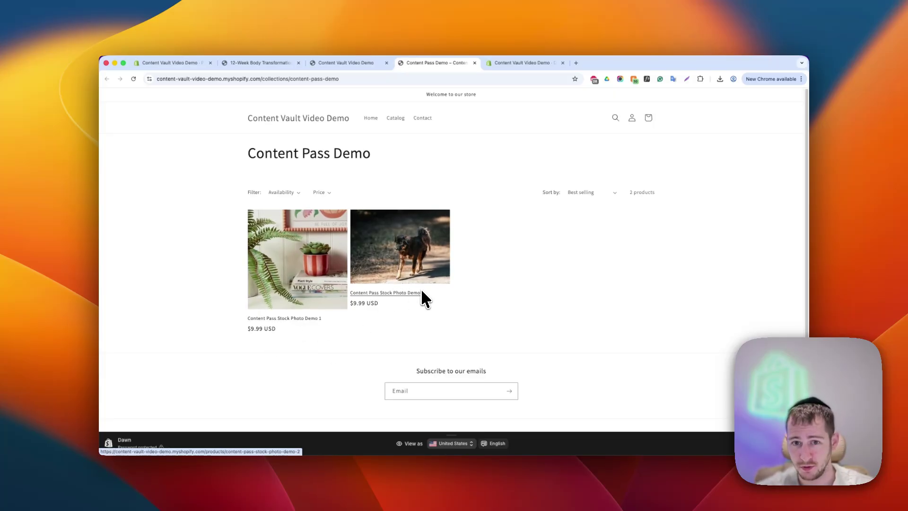
click(515, 63)
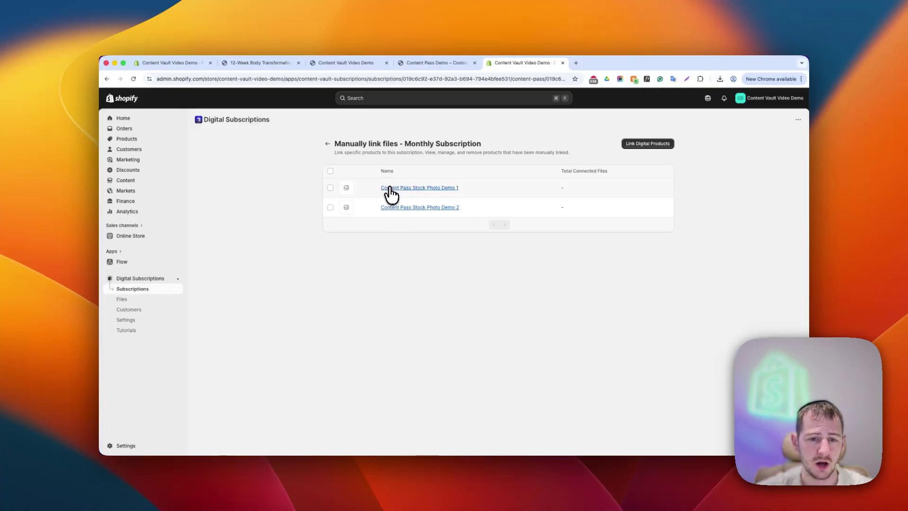
Open the connected files of Content Pass Stock Photo Demo 1 and check the product against the storefront's Content Pass Demo collection
click(562, 194)
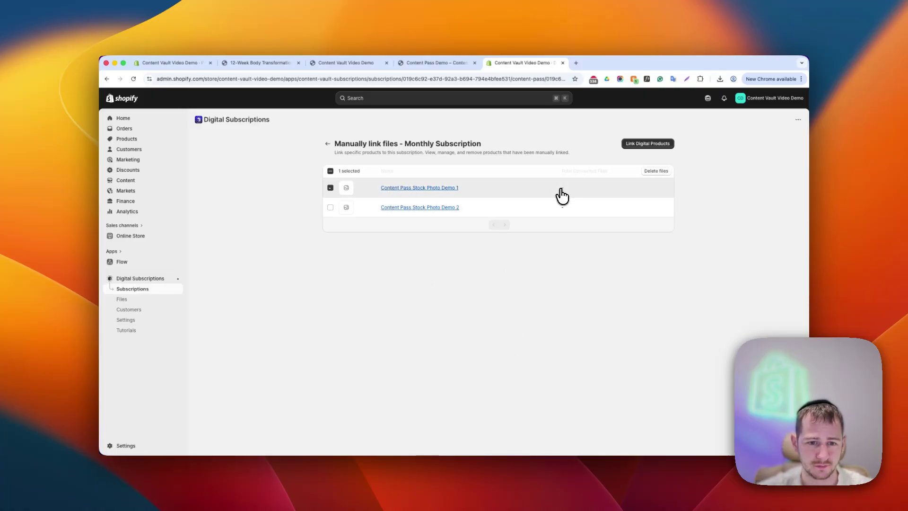
click(601, 191)
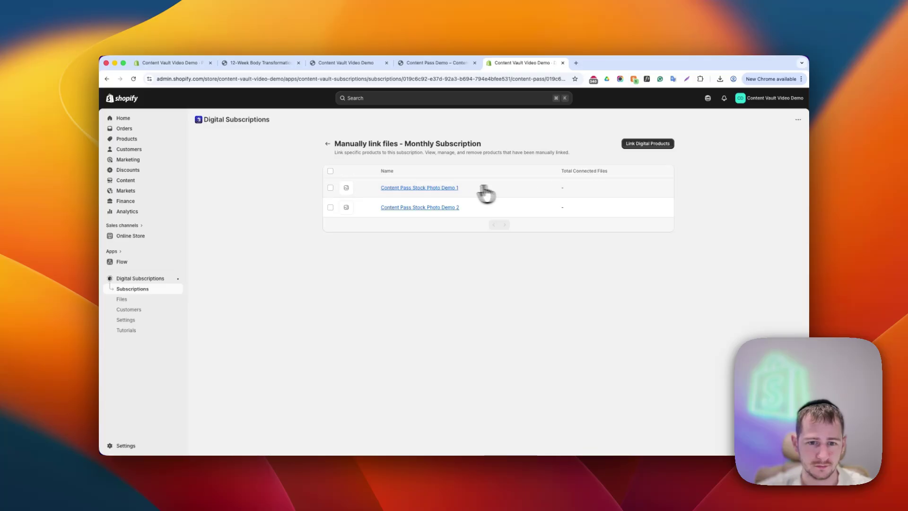
click(453, 188)
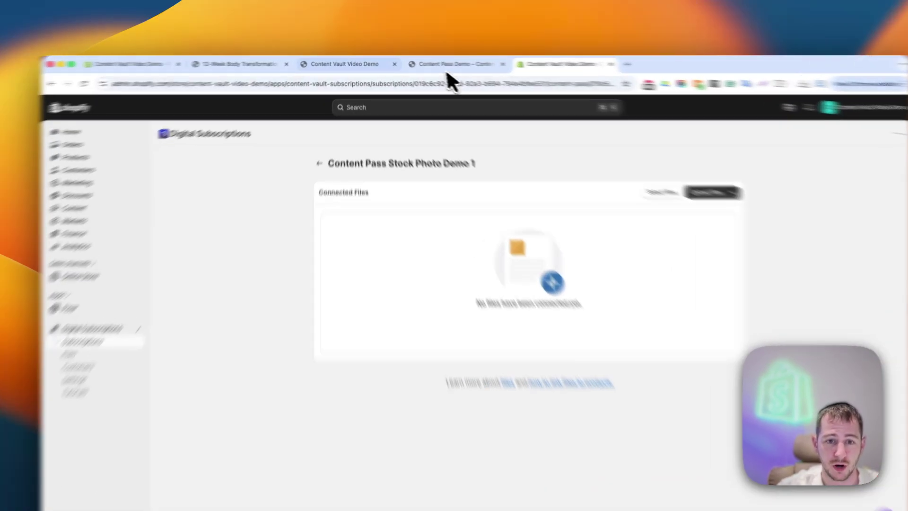
click(434, 62)
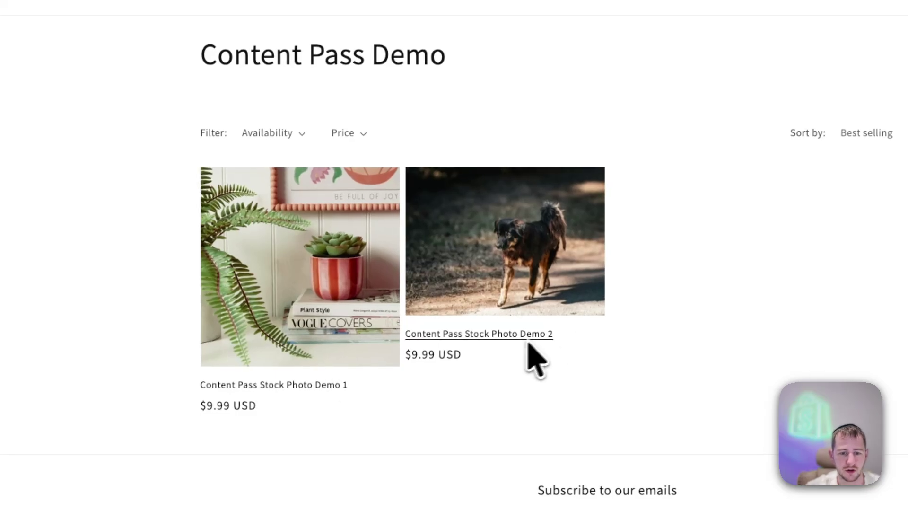
click(508, 54)
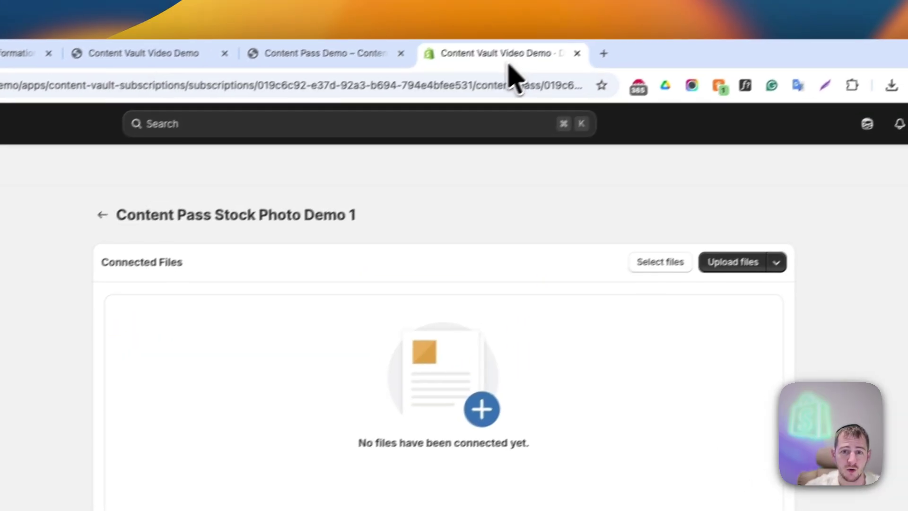
Connect the existing file 14340210_1080_1920_30fps.mp4 to Content Pass Stock Photo Demo 1 and return to the linked products list
click(633, 211)
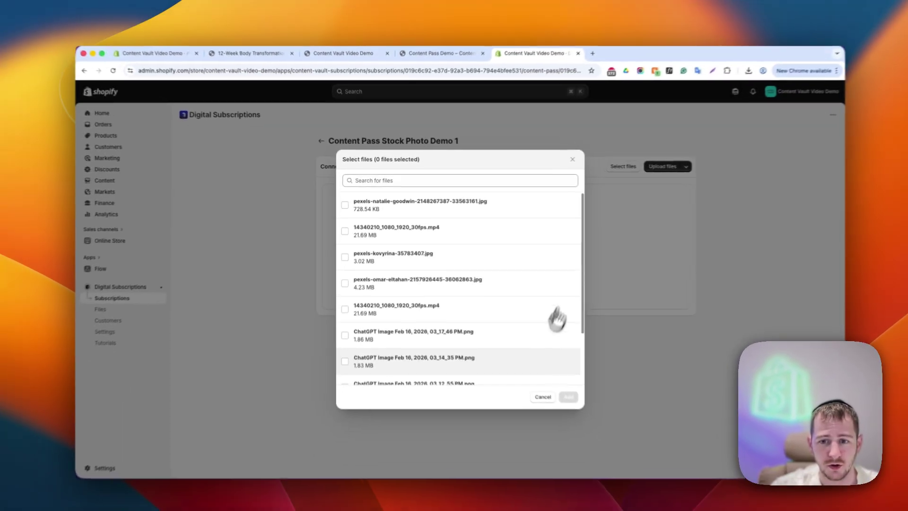
click(531, 384)
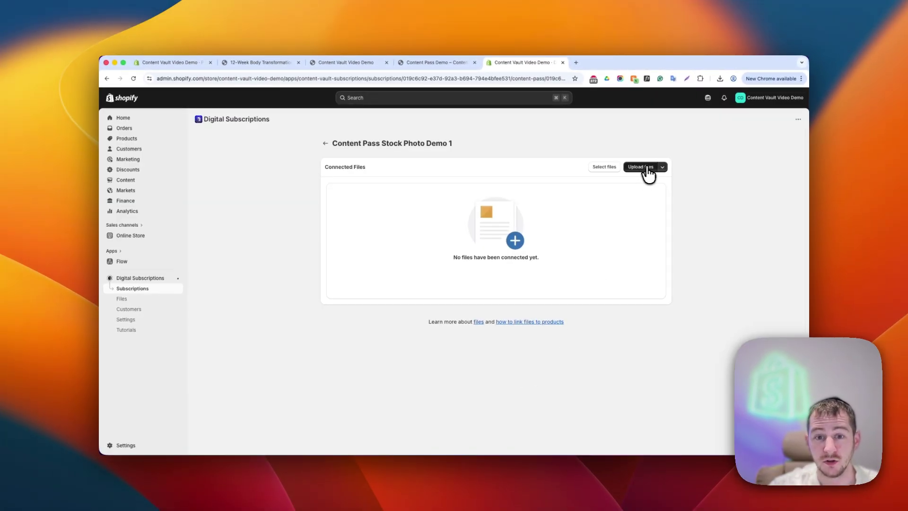
click(604, 167)
click(391, 234)
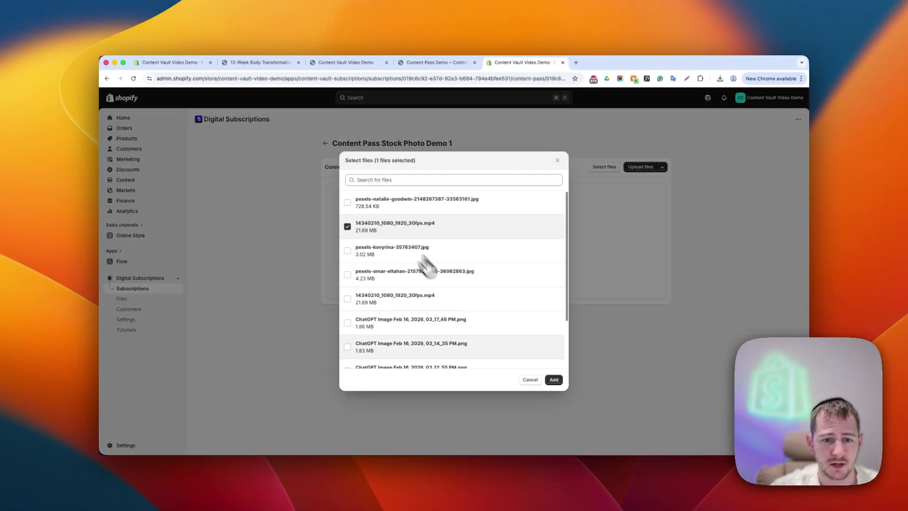
click(554, 380)
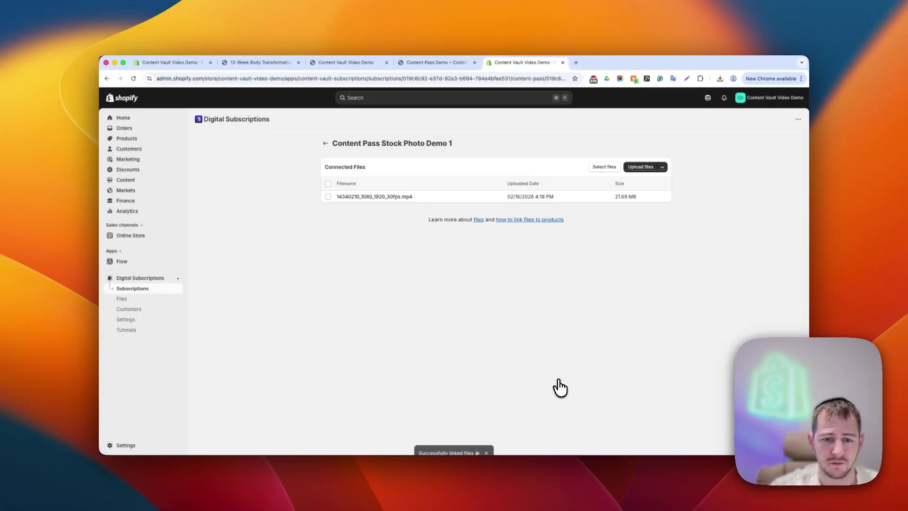
click(325, 145)
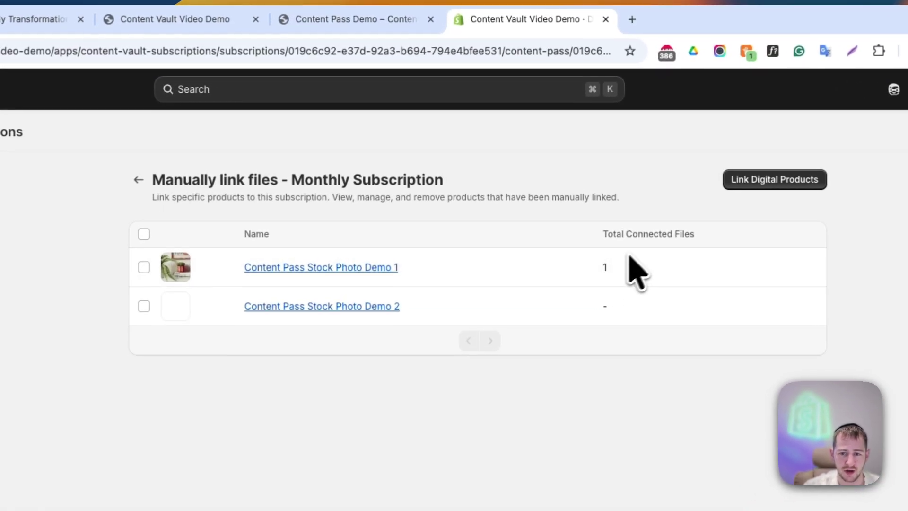
Connect the existing file "ChatGPT Image Feb 16, 2026, 03_14_35 PM.png" to Content Pass Stock Photo Demo 2 and return to the linked products list
click(297, 307)
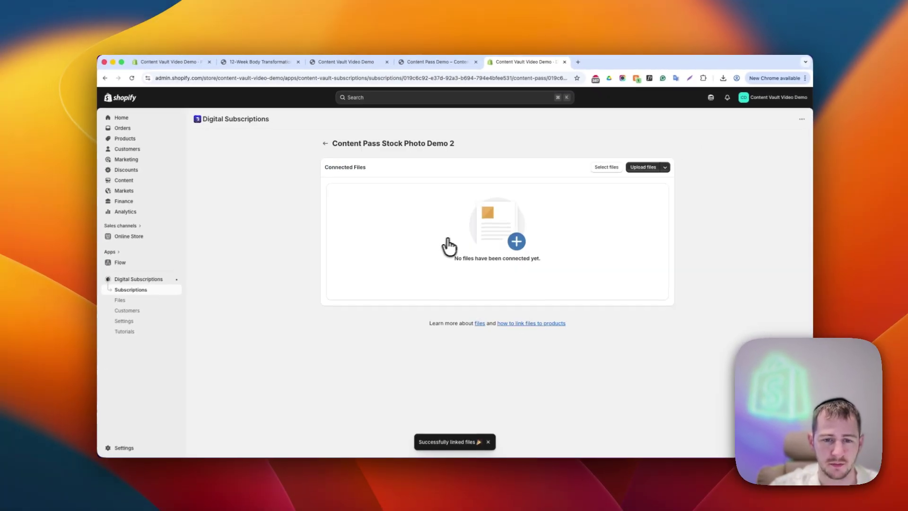
click(606, 168)
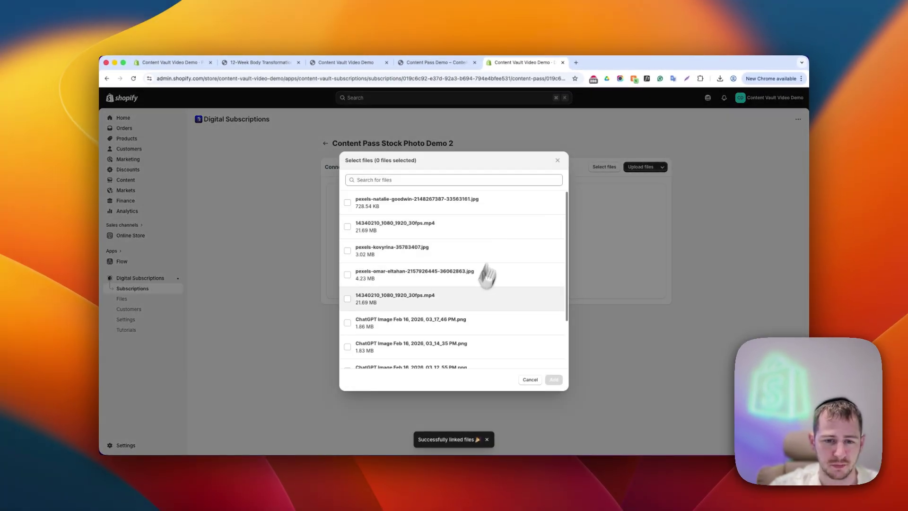
click(459, 351)
click(553, 380)
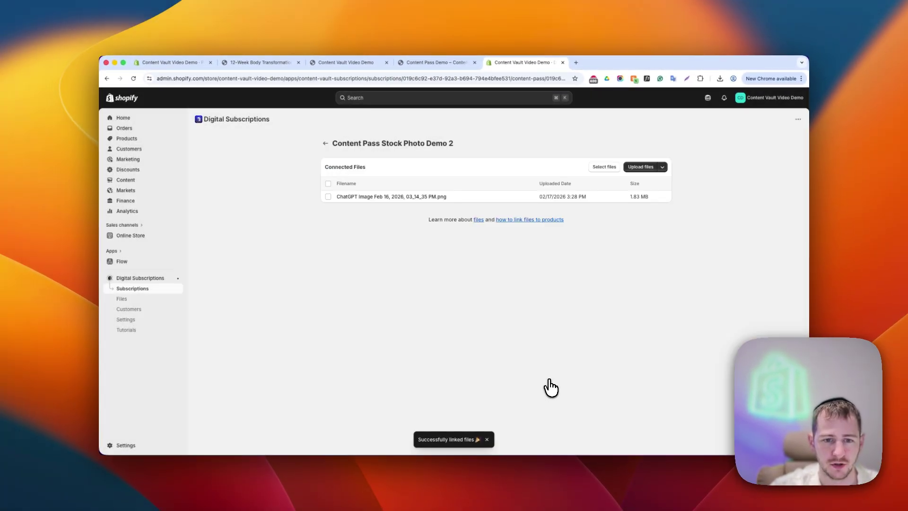
click(325, 143)
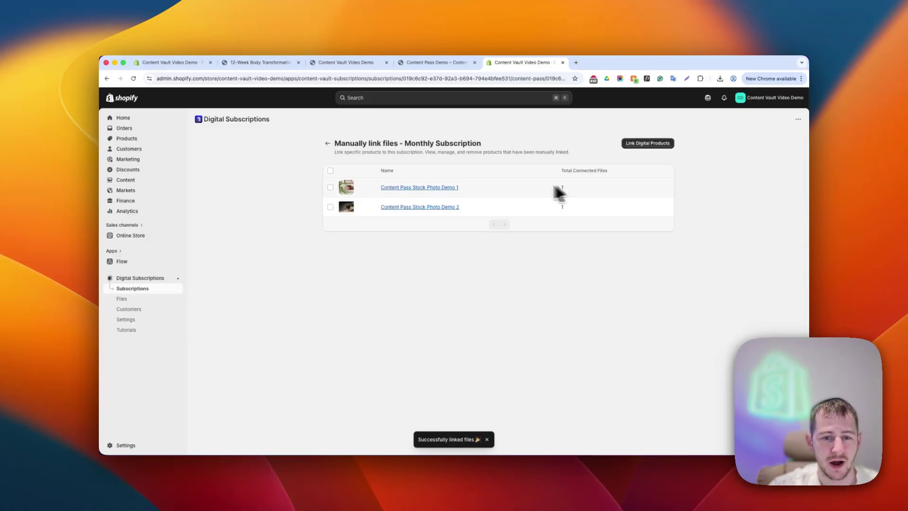
Return to the Content Pass subscription, review its settings, and set the Monthly Subscription plan active
click(327, 144)
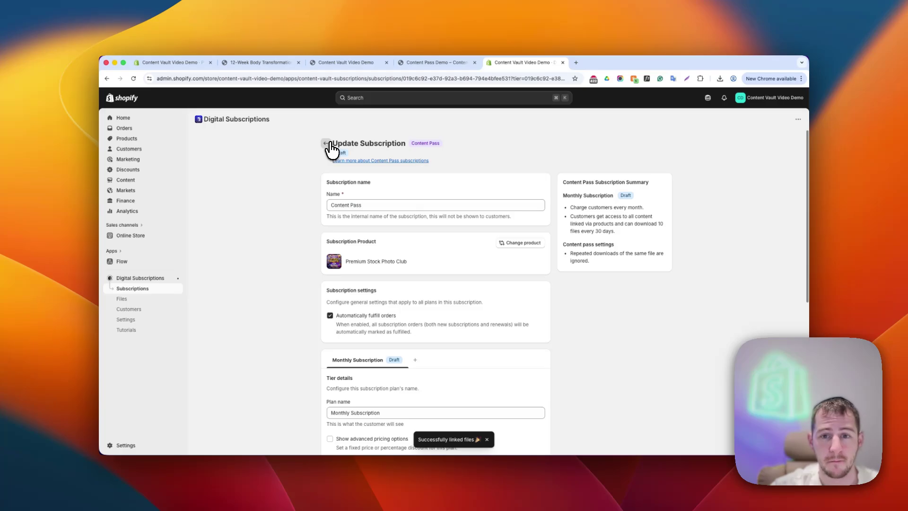
scroll(366, 203, down, 5)
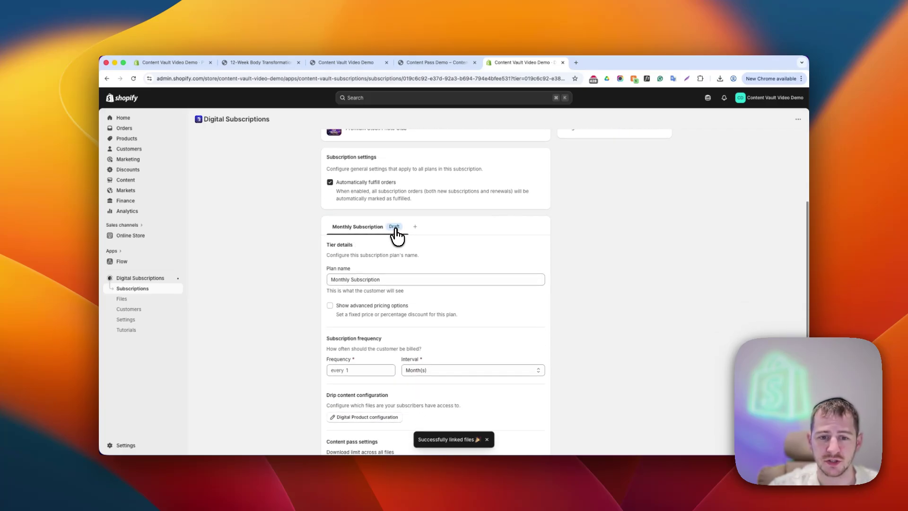
scroll(435, 252, down, 4)
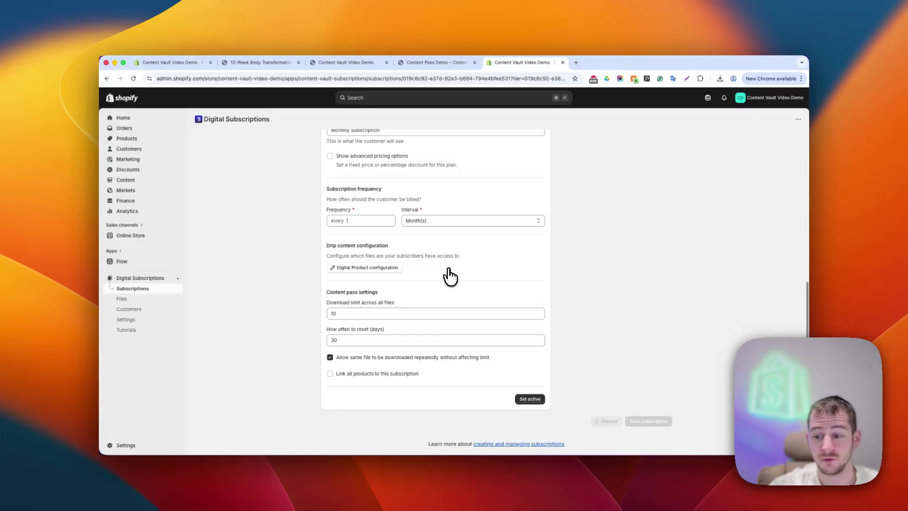
scroll(497, 278, up, 9)
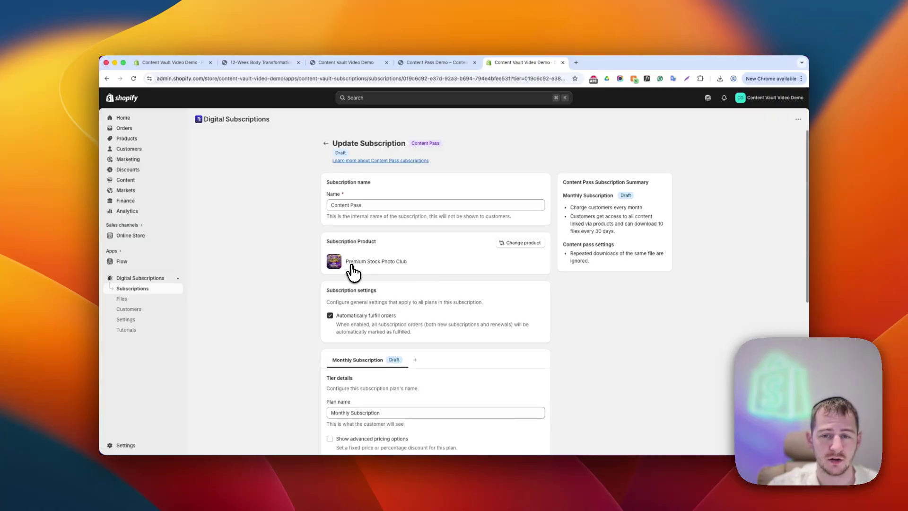
scroll(349, 270, down, 3)
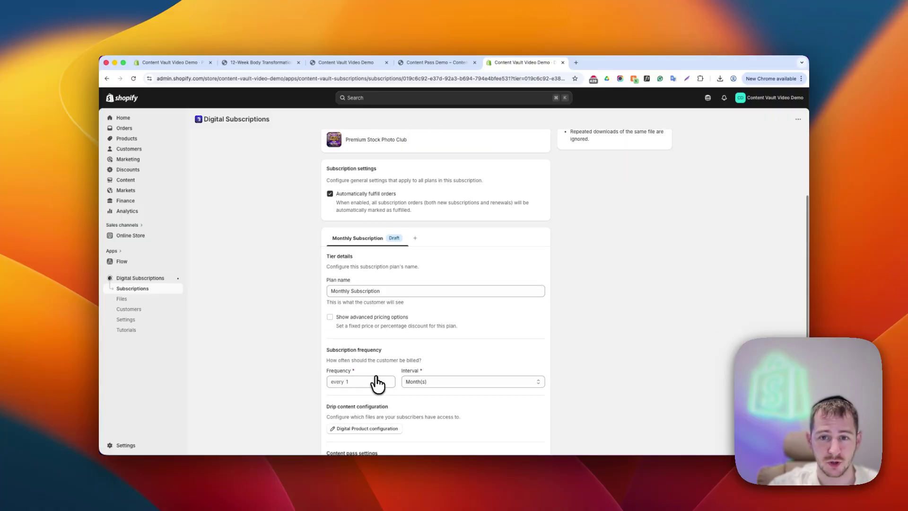
scroll(377, 381, down, 5)
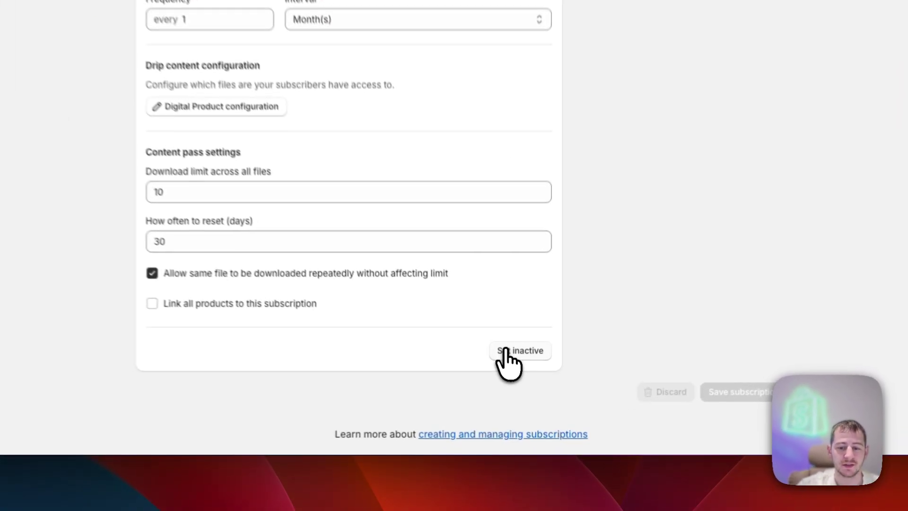
click(506, 351)
scroll(631, 298, up, 8)
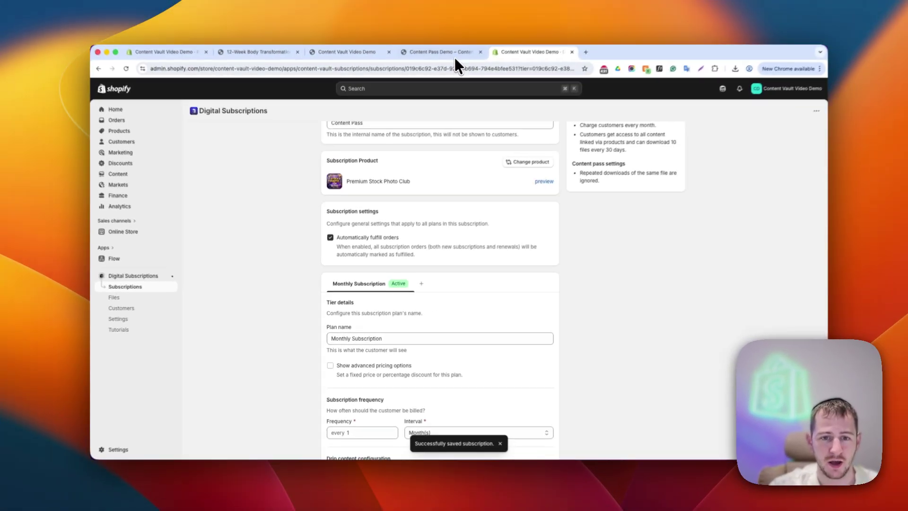
Open the Premium Stock Photo Club product page from the storefront's home page
click(444, 62)
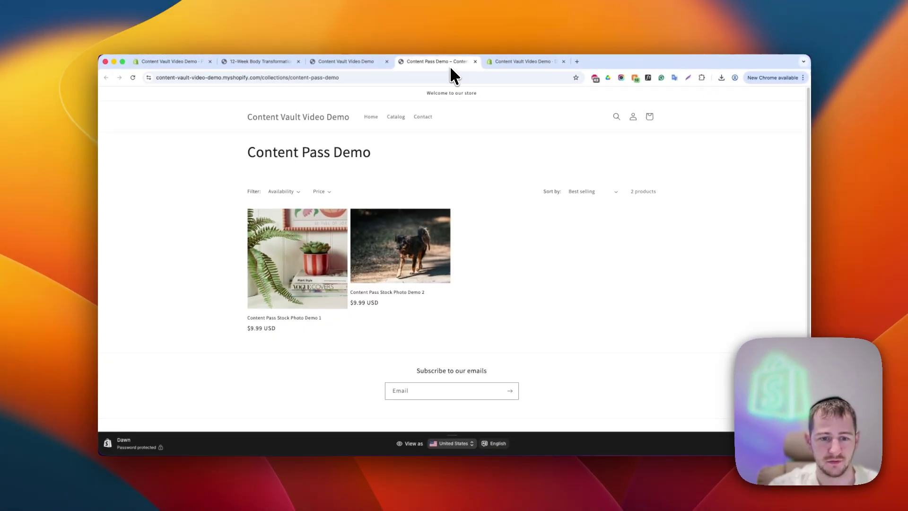
click(330, 120)
scroll(461, 227, down, 8)
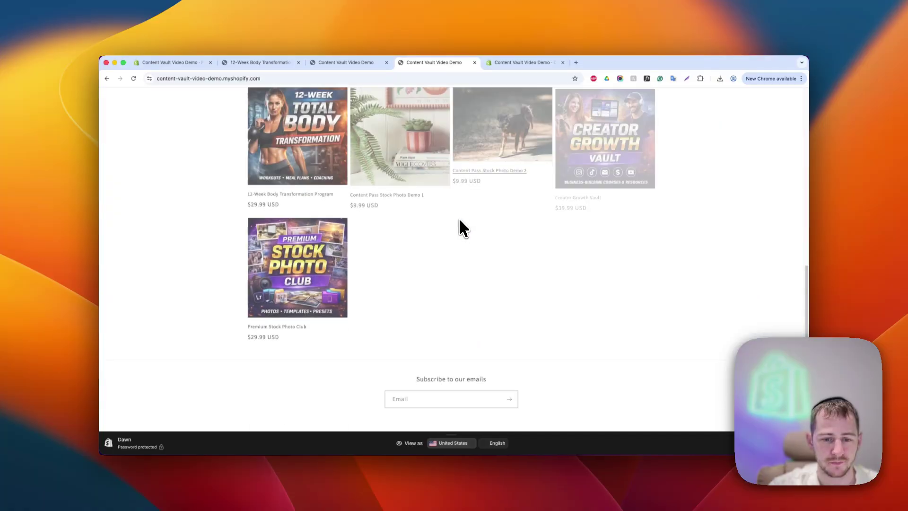
click(334, 251)
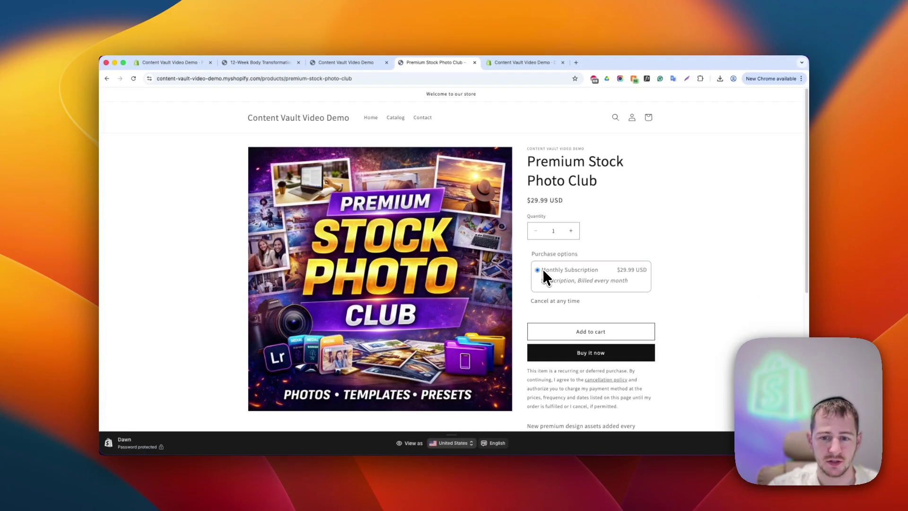
Examine the Monthly Subscription purchase option and the description on the Premium Stock Photo Club product page
click(603, 268)
drag(620, 267, 537, 270)
click(542, 282)
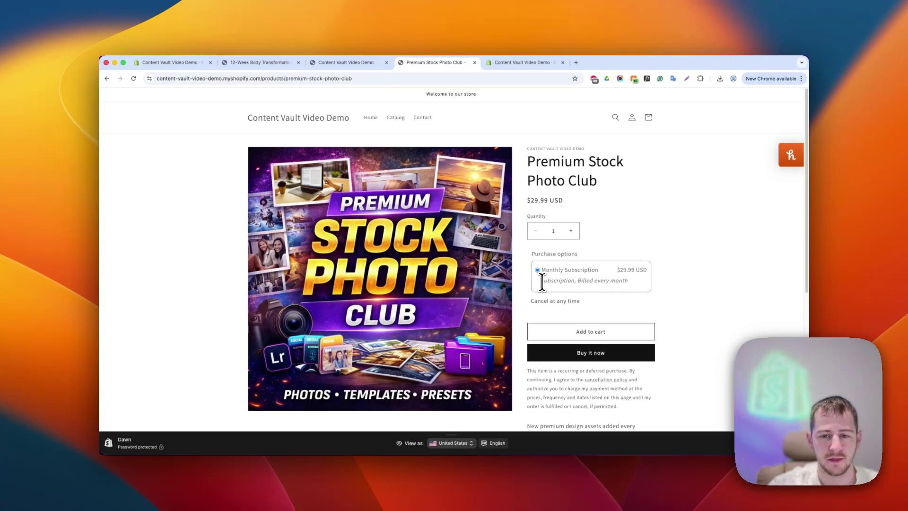
scroll(544, 327, down, 5)
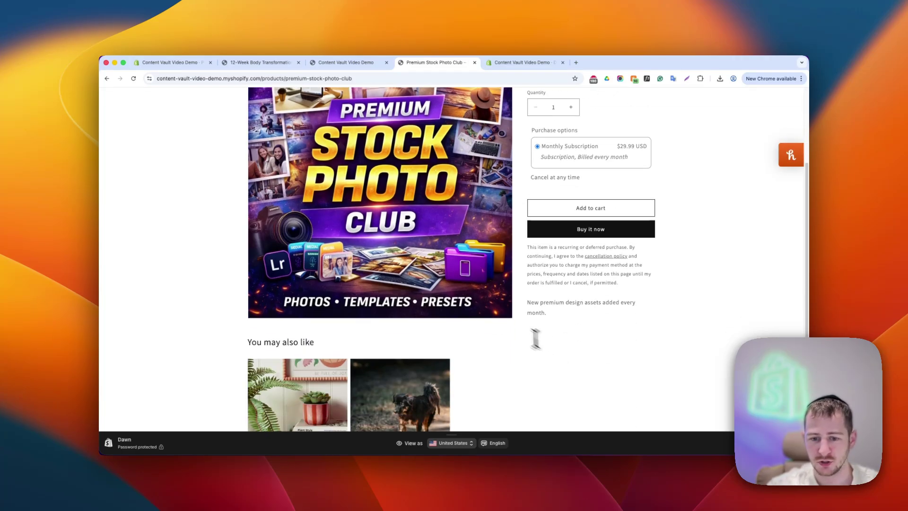
scroll(504, 256, up, 5)
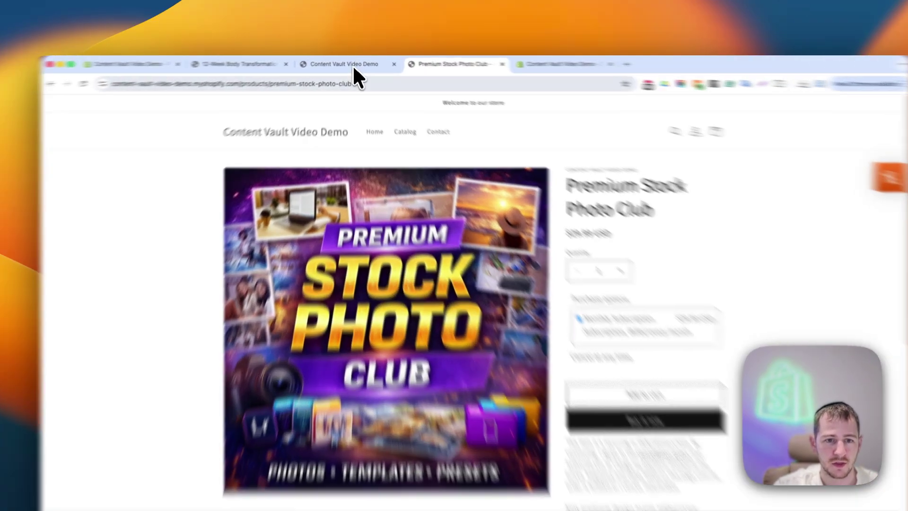
Check the featured products on the storefront's home page and return to the Premium Stock Photo Club product page
click(350, 63)
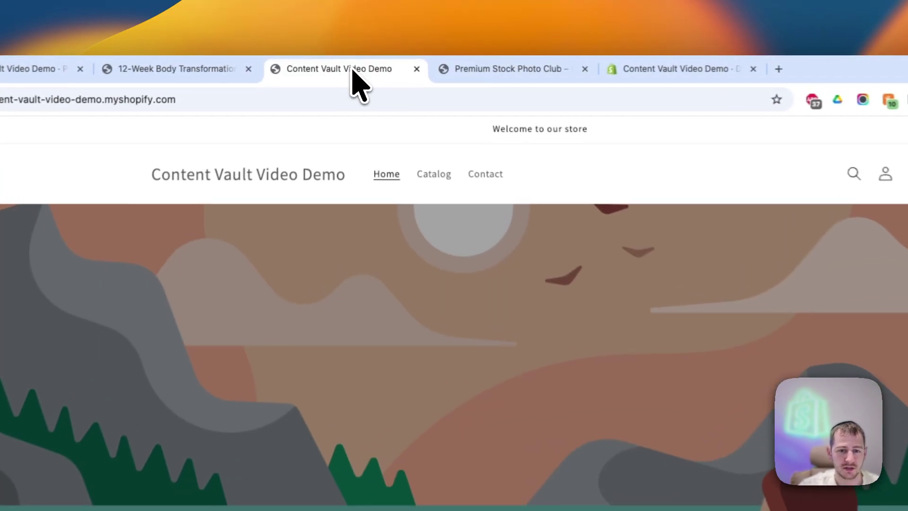
scroll(450, 176, down, 3)
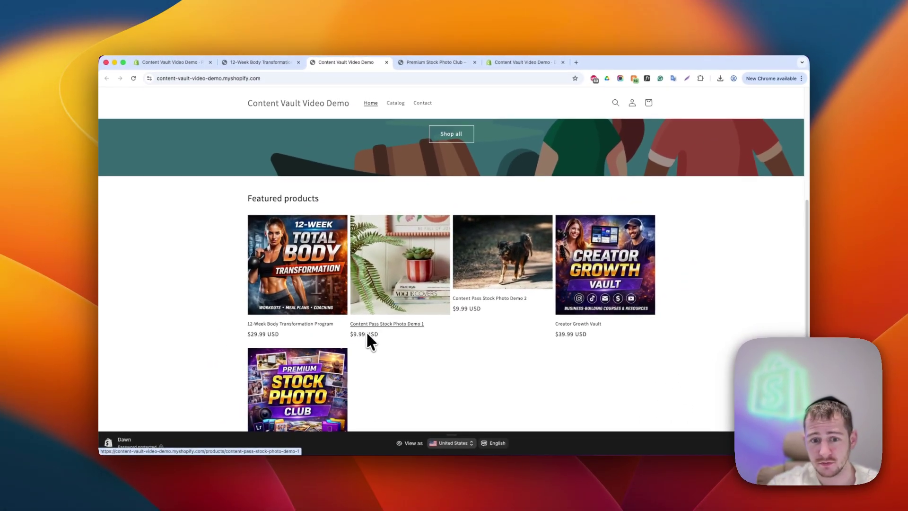
scroll(461, 309, up, 5)
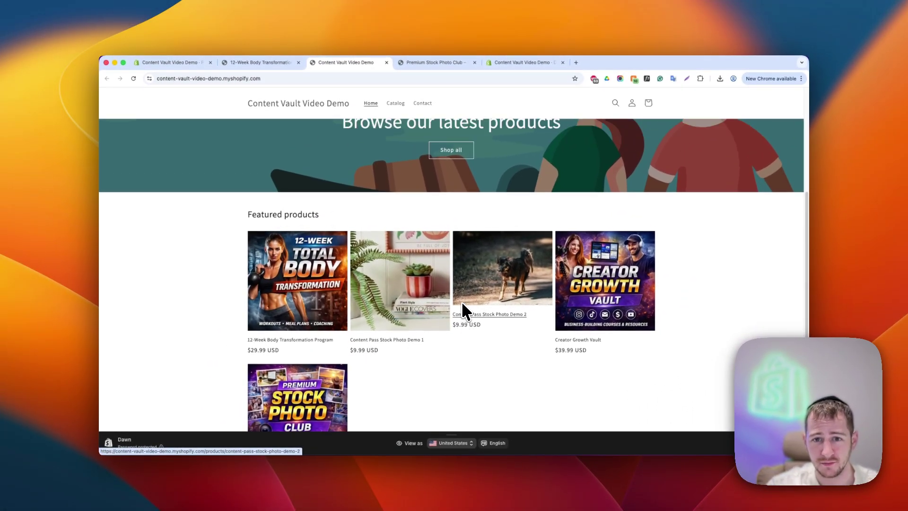
click(442, 63)
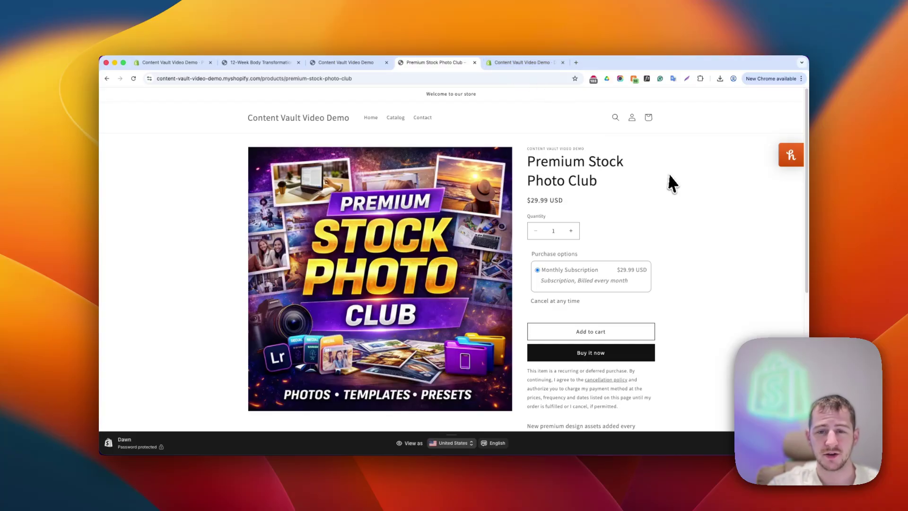